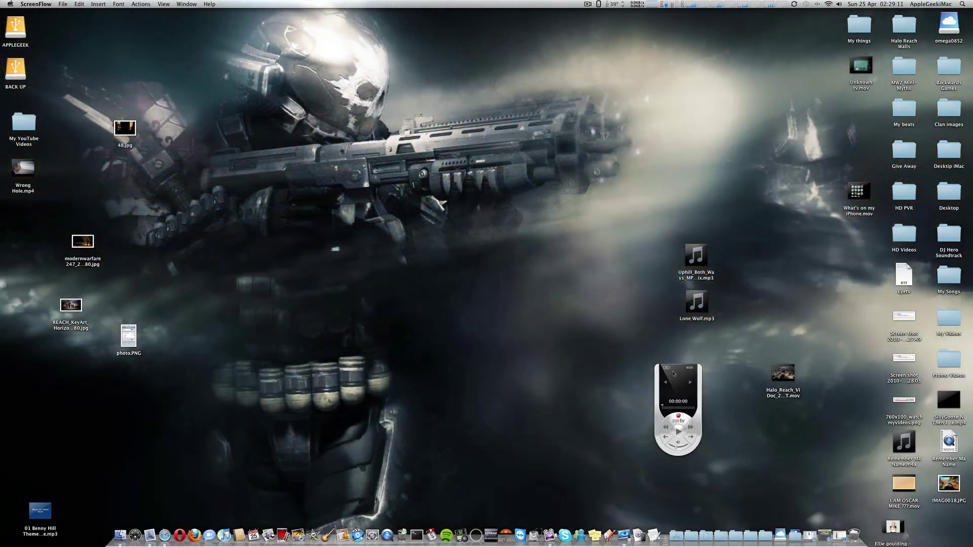
Drag the EyeTV remote widget to the right, beside the column of desktop icons.
mouse_move(673, 374)
left_mouse_down()
mouse_move(520, 334)
mouse_move(517, 319)
left_mouse_up()
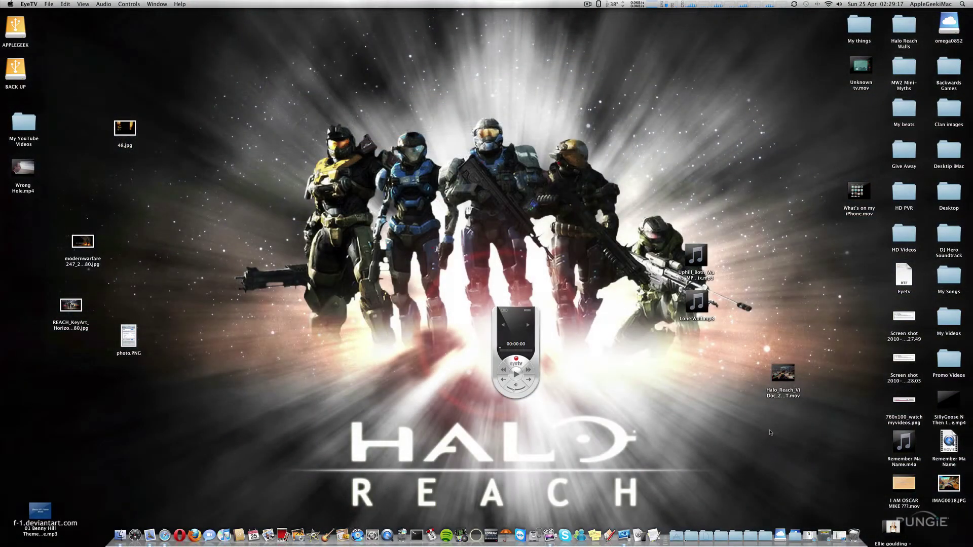
left_click_drag(540, 321, 821, 276)
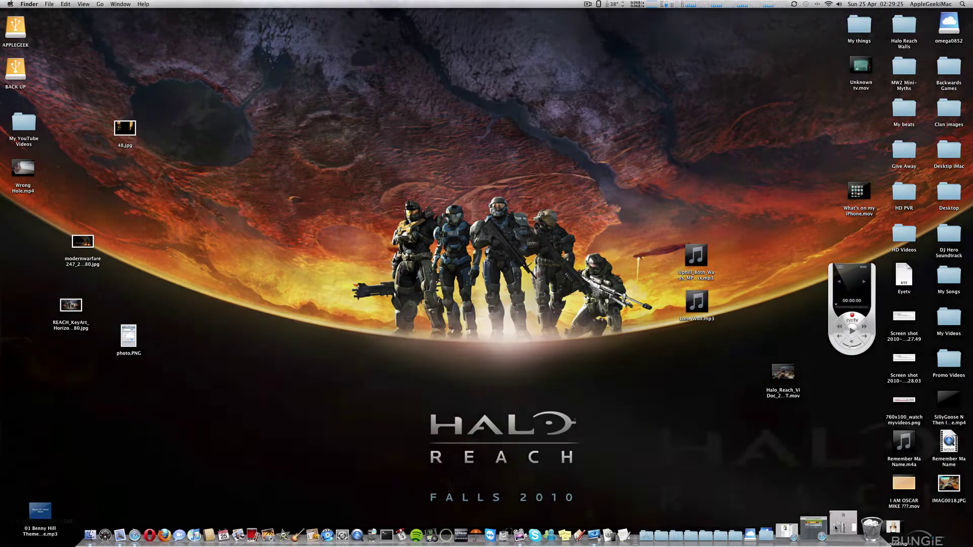
Open EyeTV's Programs list, play Test Capture in a repositioned player, then close the player.
left_click(852, 320)
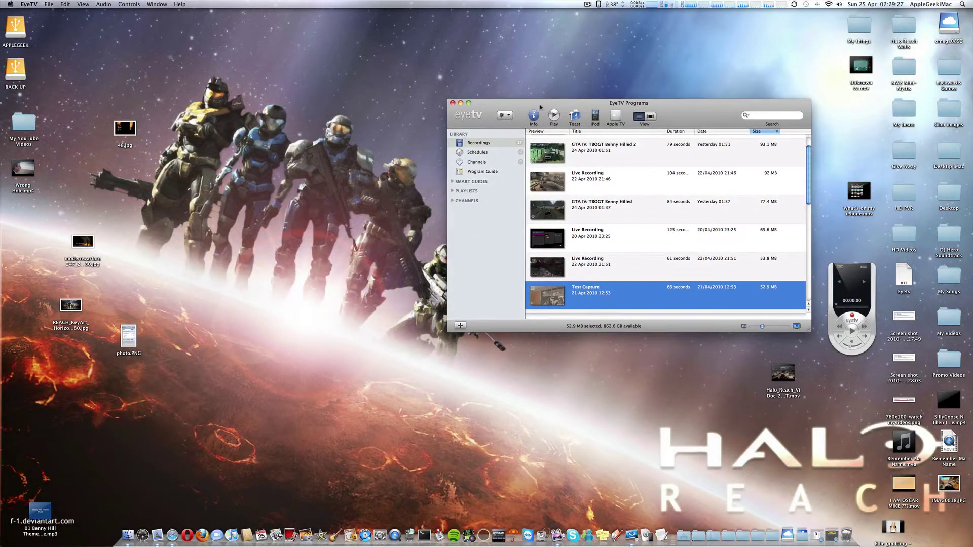
key("space")
mouse_move(443, 82)
left_mouse_down()
mouse_move(602, 148)
mouse_move(674, 149)
mouse_move(657, 158)
left_mouse_up()
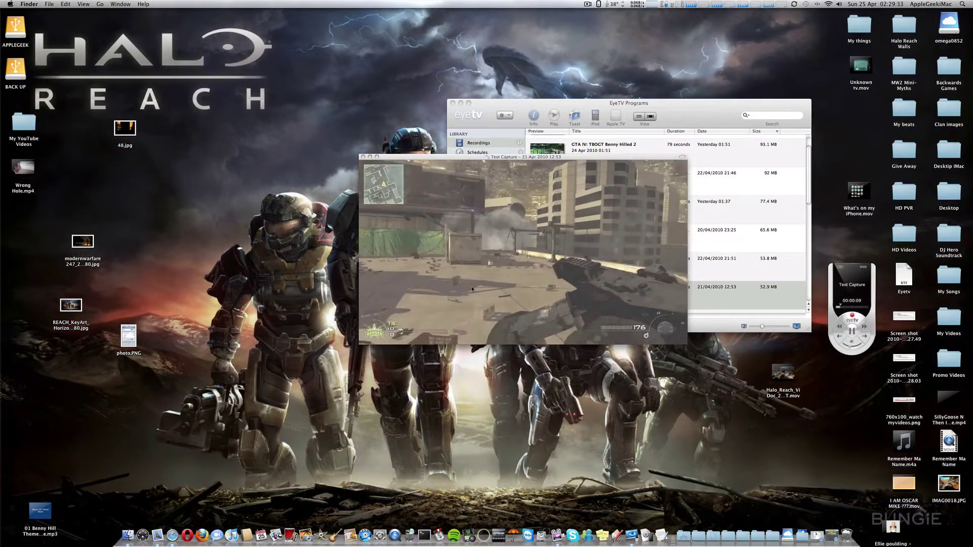
key("super+Tab")
left_click_drag(520, 155, 521, 170)
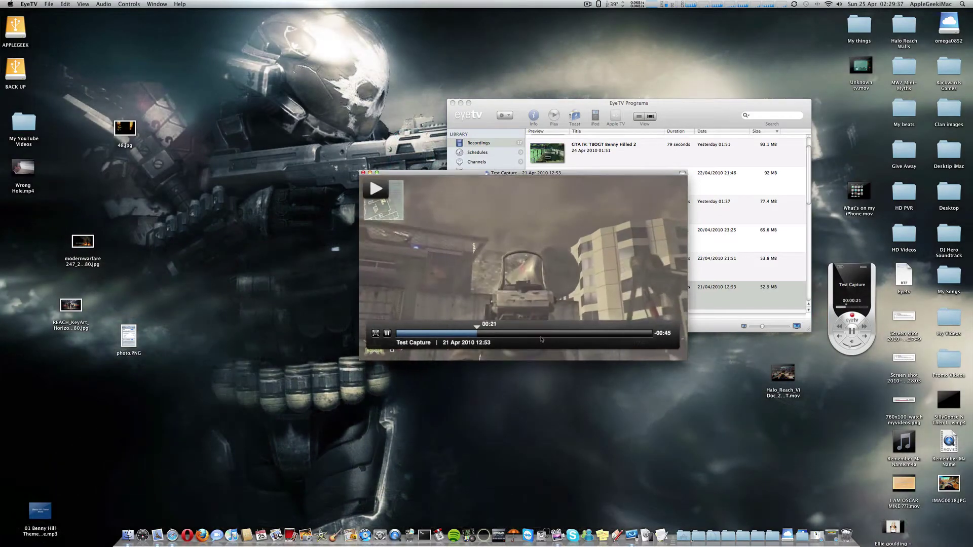
key("super+w")
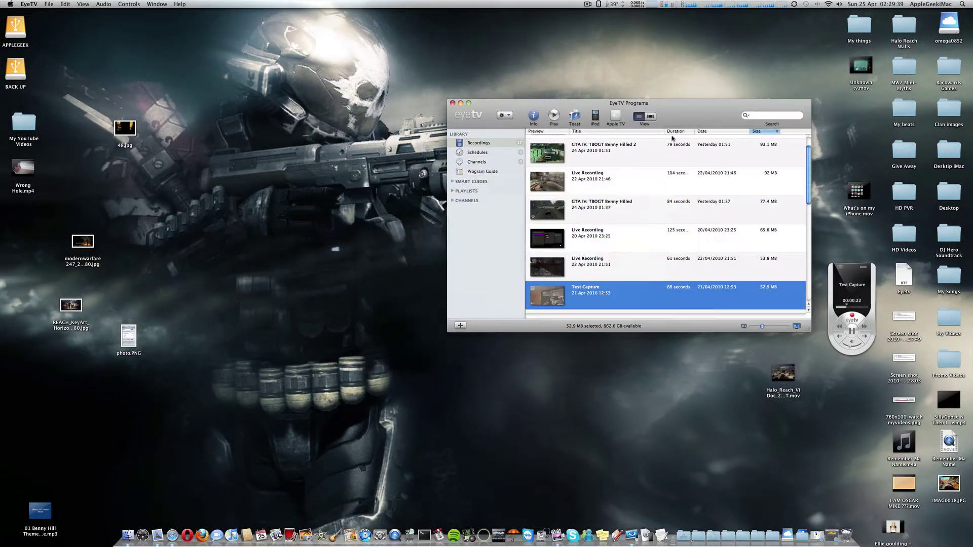
left_click_drag(678, 120, 670, 129)
scroll(690, 268, "down", 1)
scroll(690, 269, "down", 2)
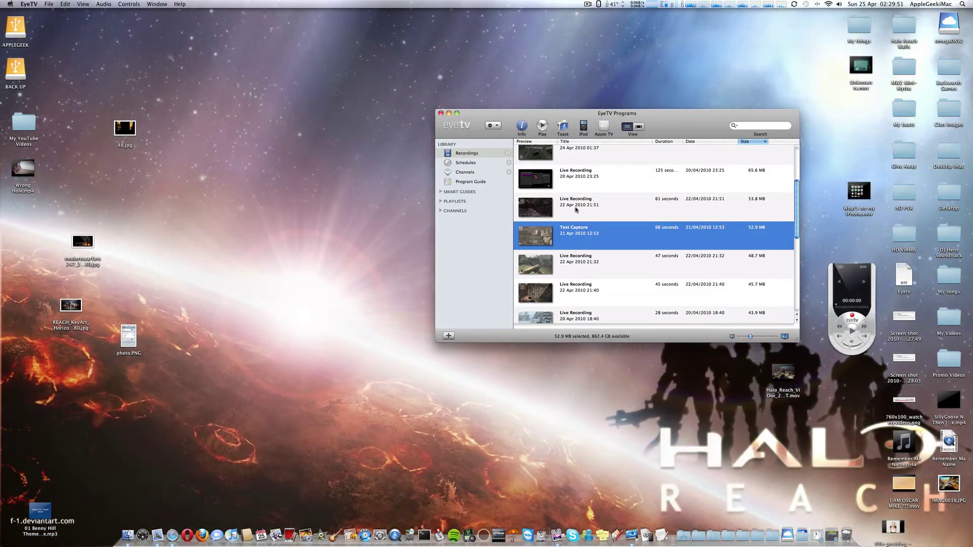
Add a new folder named Test on the desktop from the right-click menu.
left_click(412, 183)
right_click(313, 157)
left_click(328, 159)
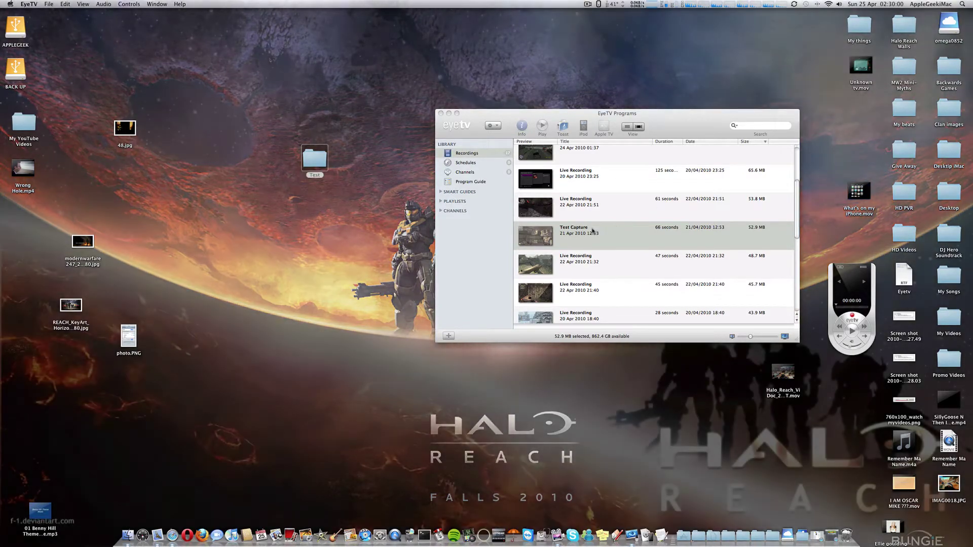
Export Test Capture in H.264 format into the Desktop's Test folder.
right_click(596, 229)
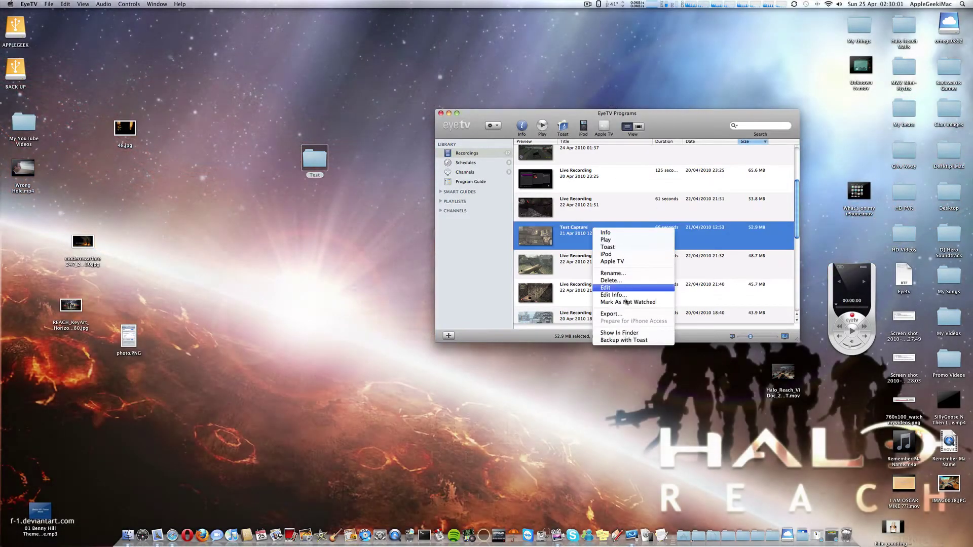
left_click(620, 315)
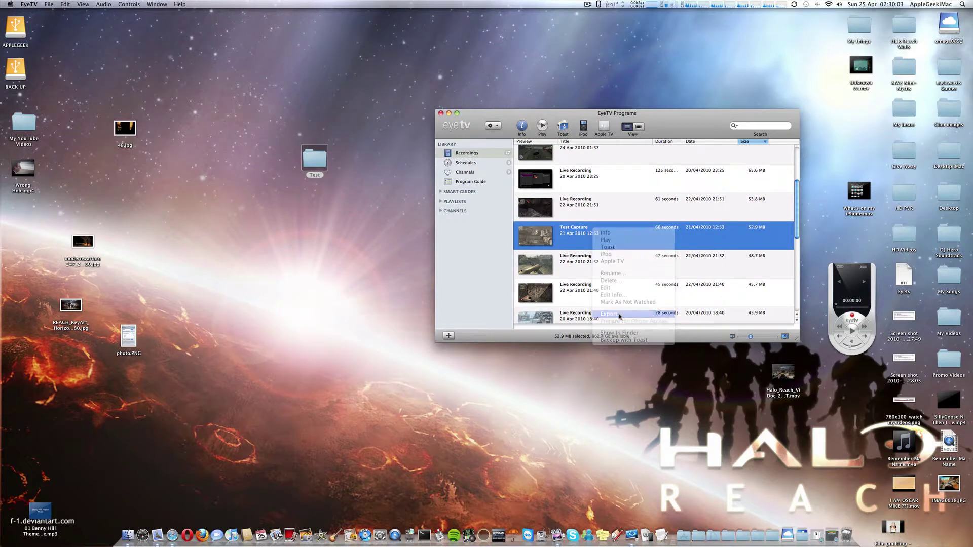
left_click_drag(435, 74, 524, 92)
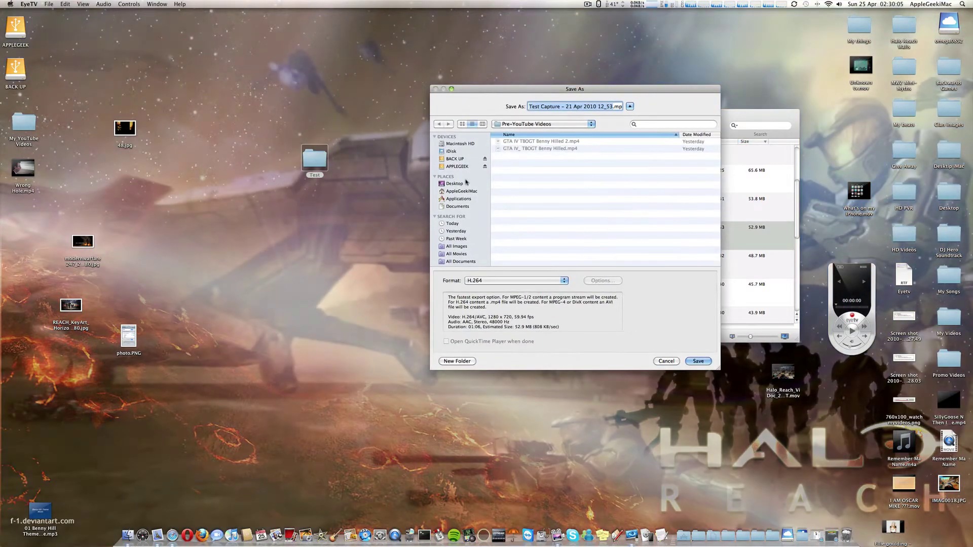
left_click(455, 183)
scroll(527, 214, "down", 2)
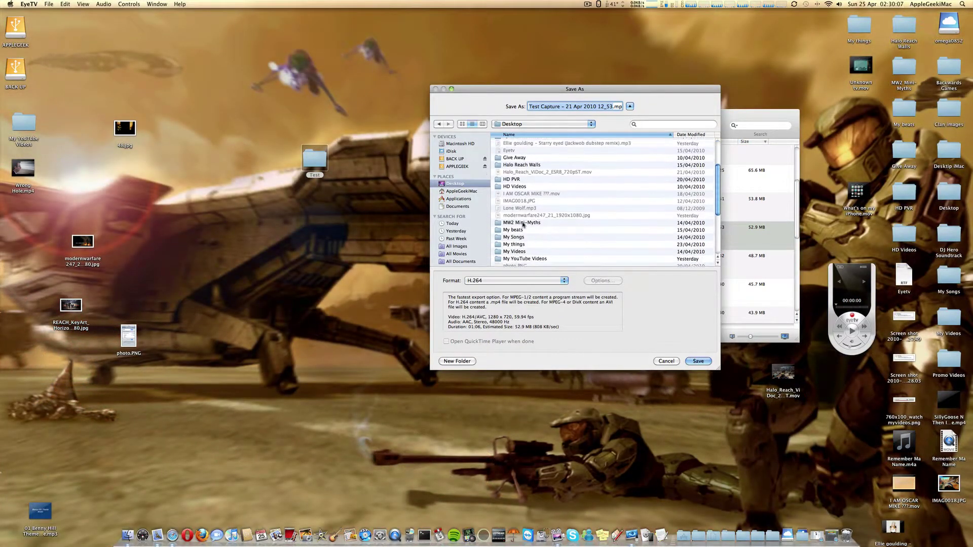
scroll(526, 221, "down", 2)
scroll(524, 224, "down", 2)
scroll(523, 226, "down", 2)
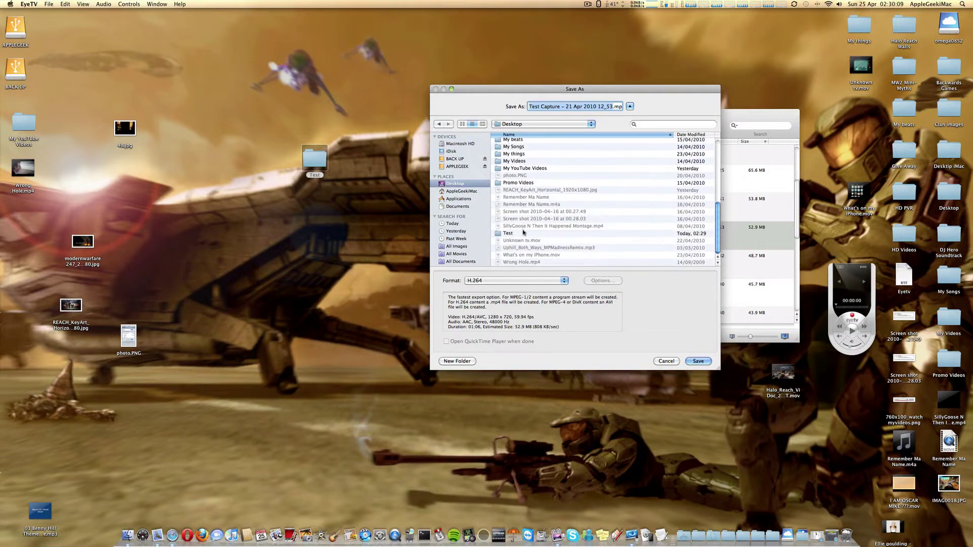
double_click(508, 233)
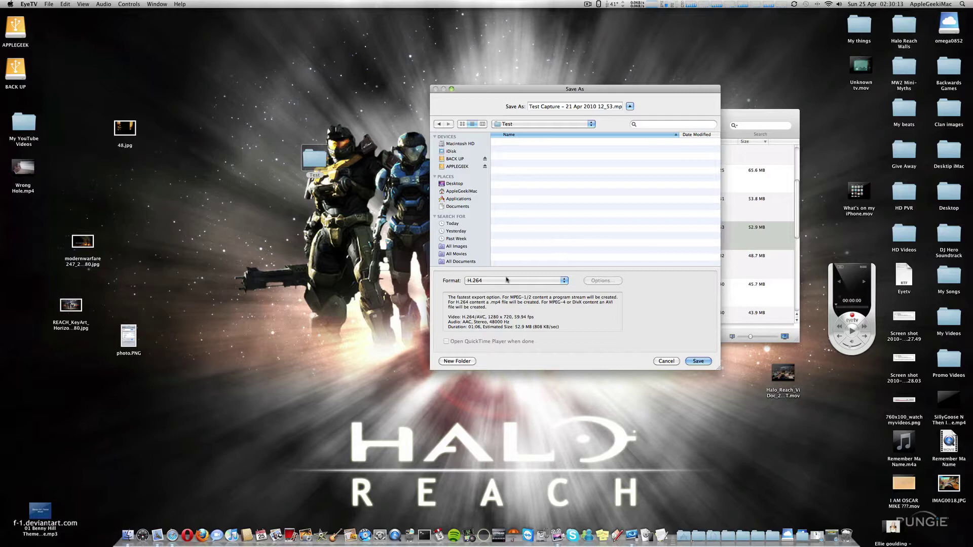
left_click(698, 362)
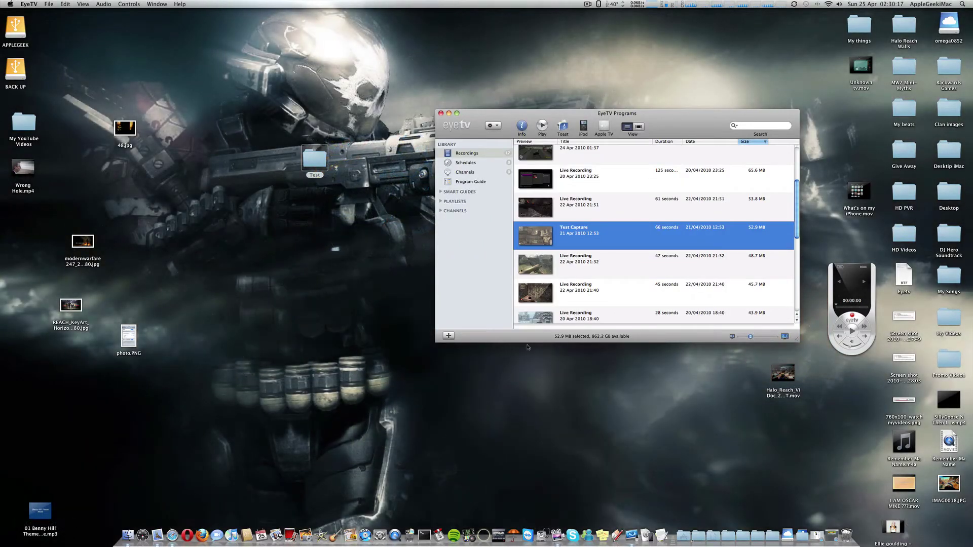
Open the Test folder and Quick Look the exported Test Capture mp4.
left_click_drag(522, 113, 528, 117)
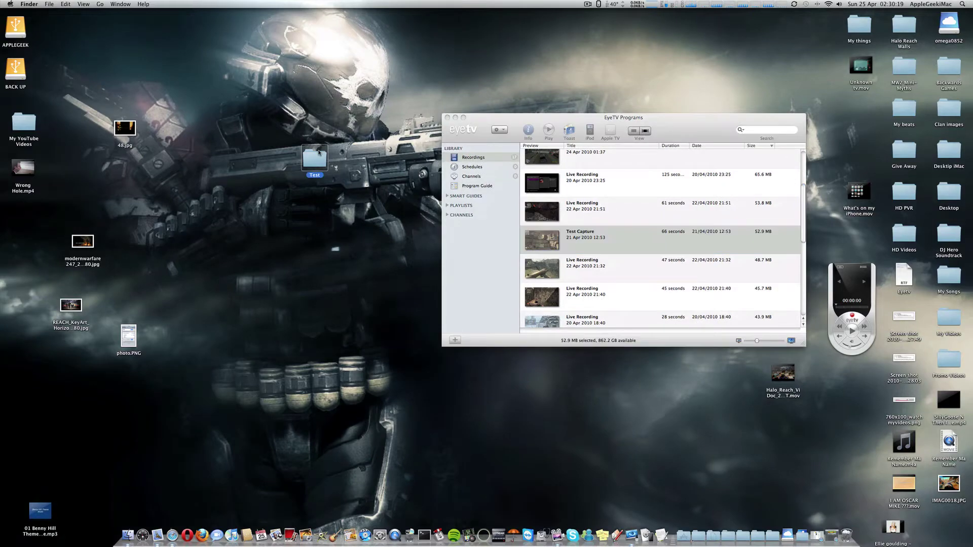
double_click(315, 158)
left_click(452, 125)
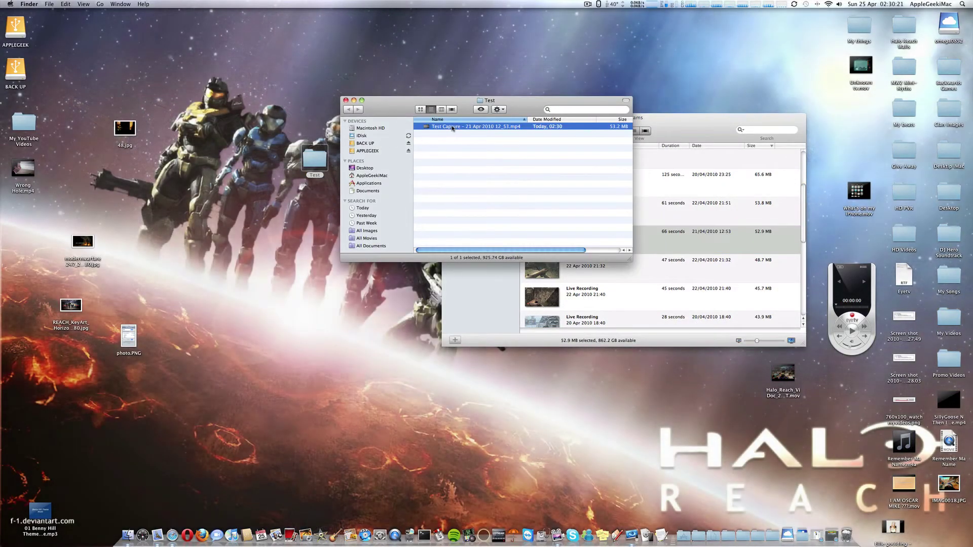
key("space")
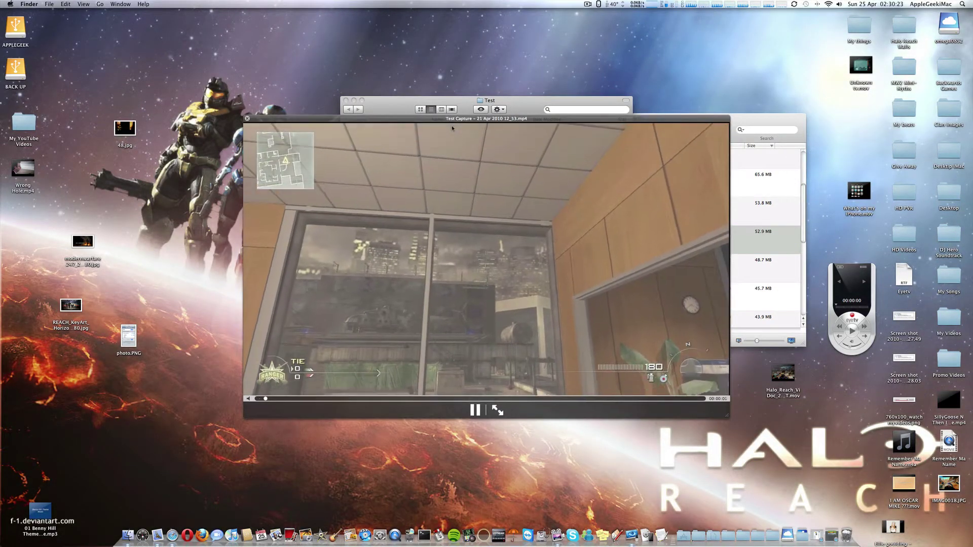
key("space")
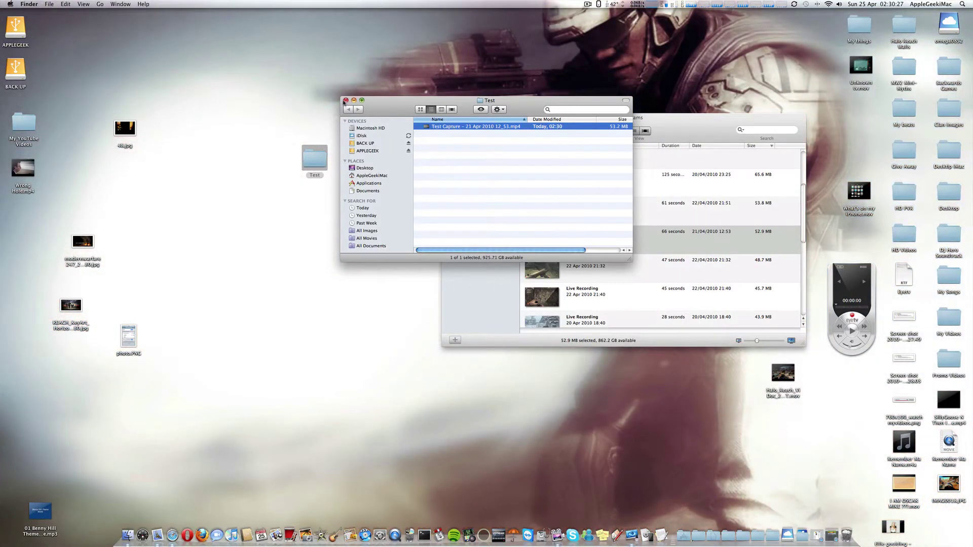
Close the Test folder and EyeTV recordings windows, then quit EyeTV from the Dock.
left_click(346, 101)
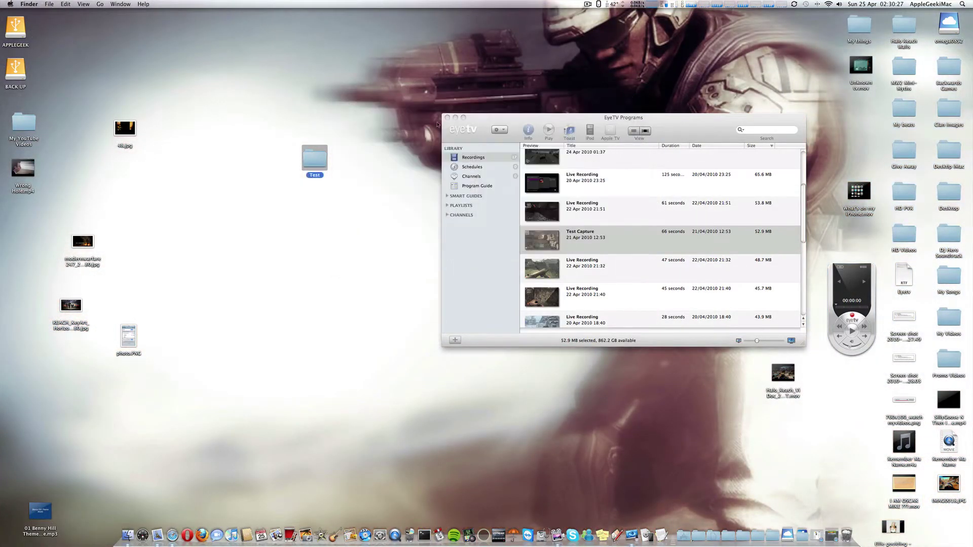
left_click(447, 117)
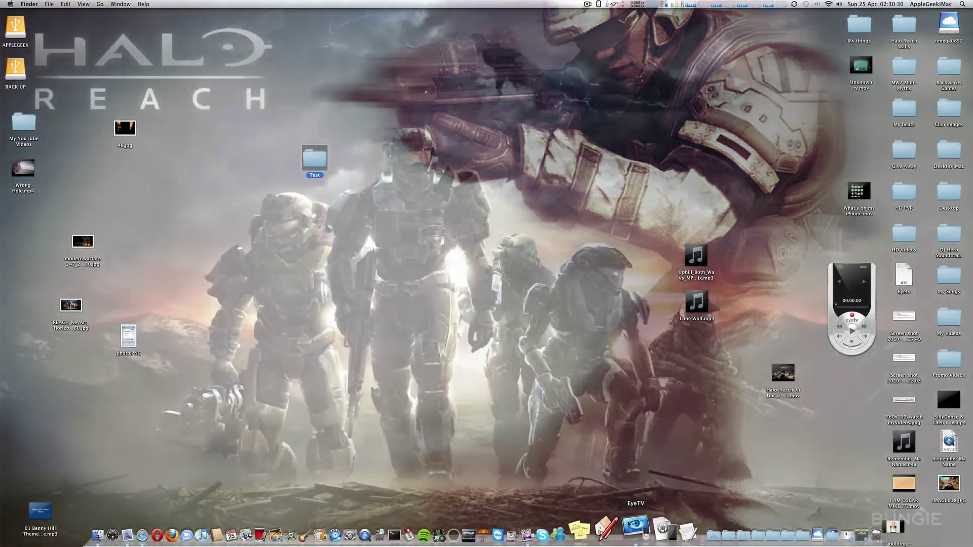
right_click(635, 526)
left_click(637, 500)
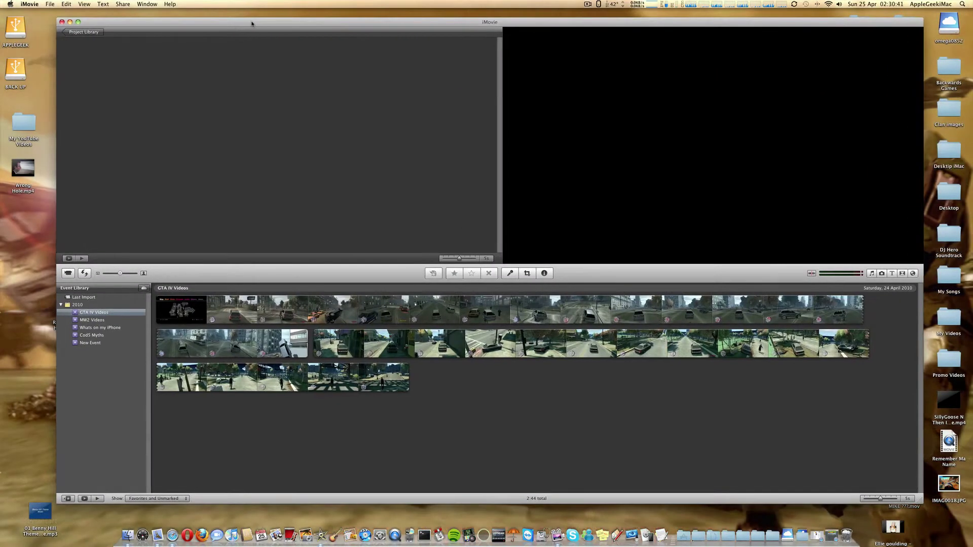
Create a new iMovie project named Test.
left_click(66, 4)
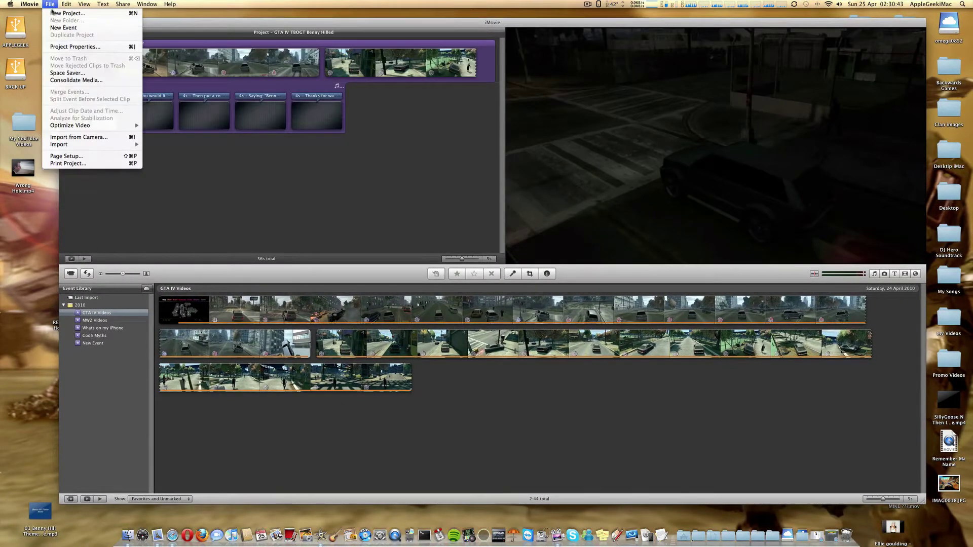
left_click(76, 17)
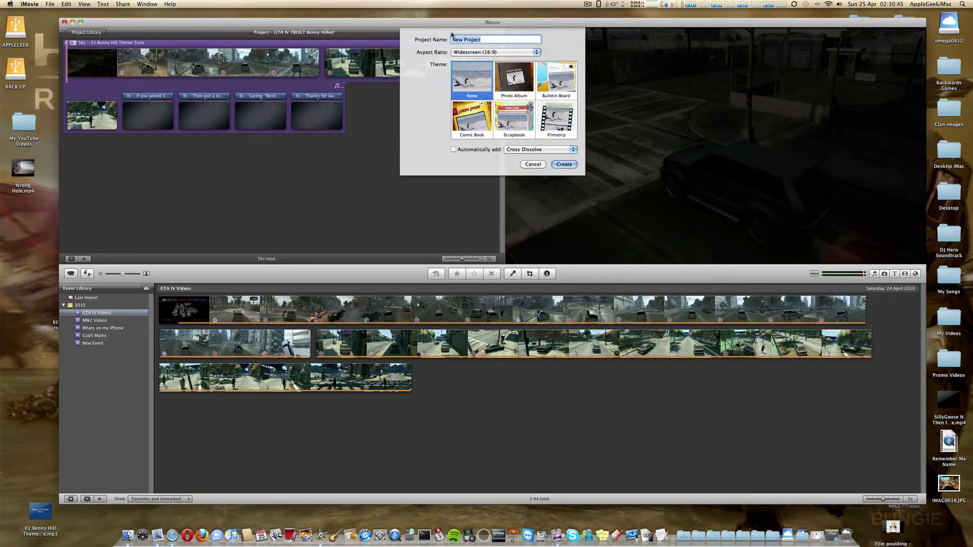
type("Test")
key("Return")
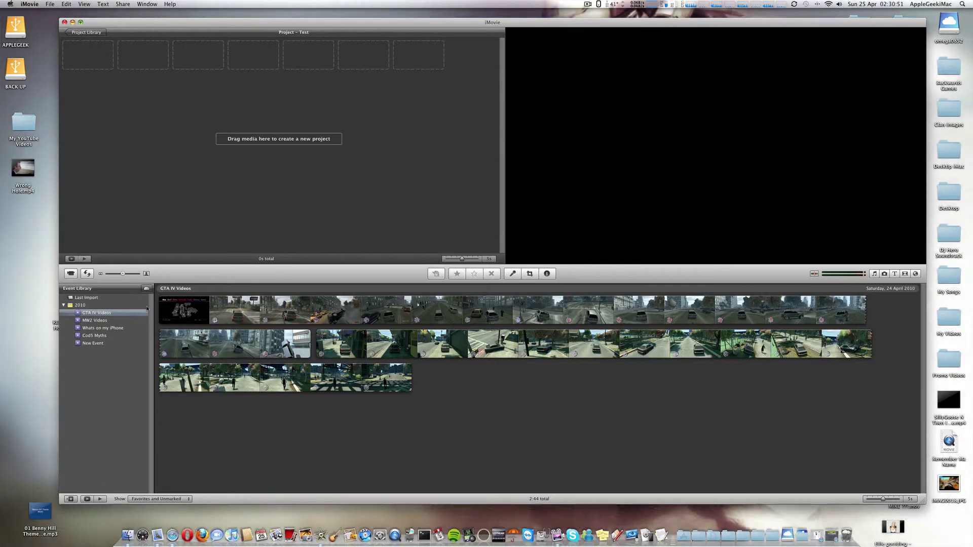
Select all the GTA IV Videos event clips and reject them.
left_click(166, 300)
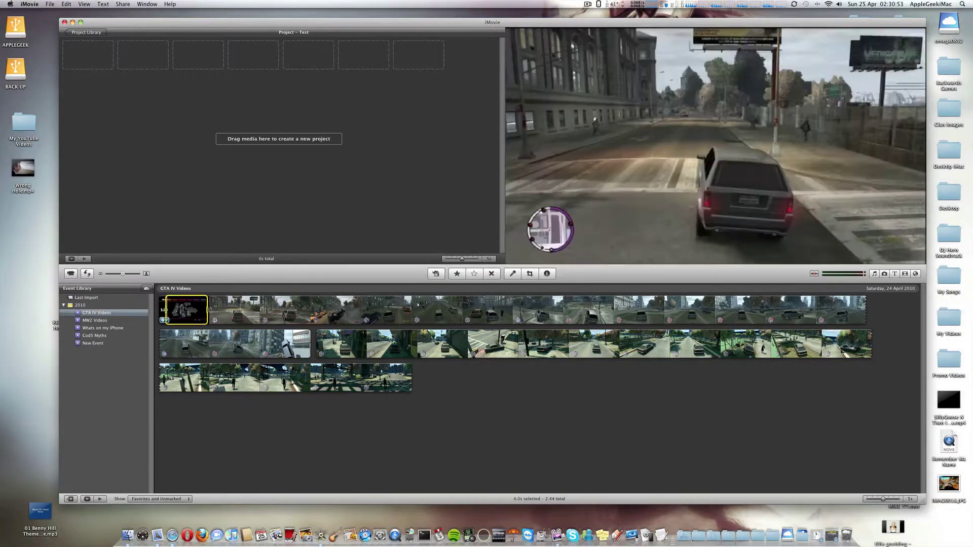
left_click_drag(165, 308, 311, 344)
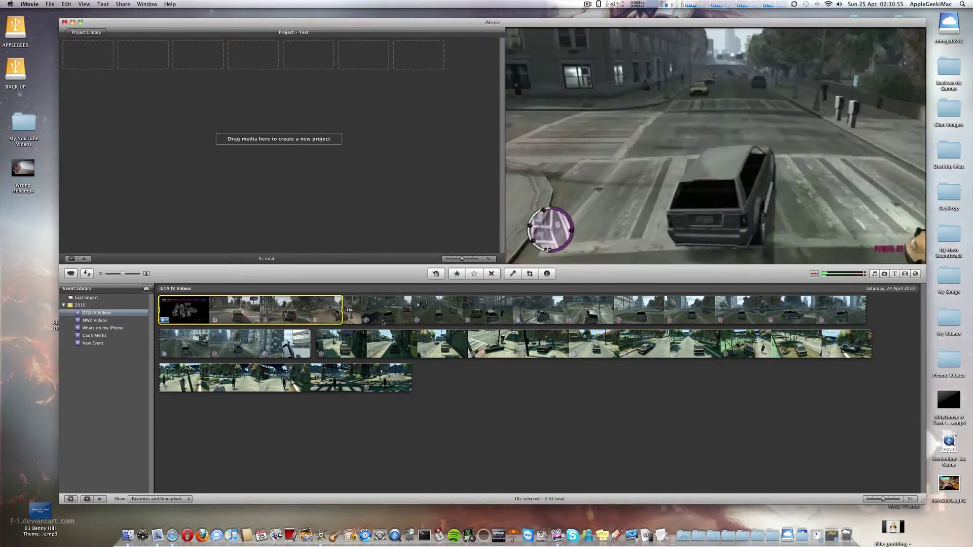
key("Delete")
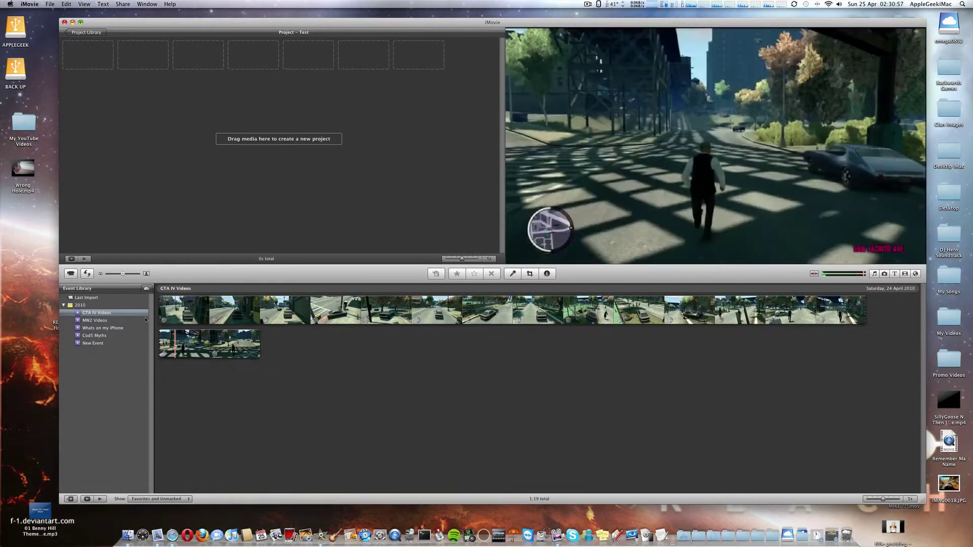
key("Delete")
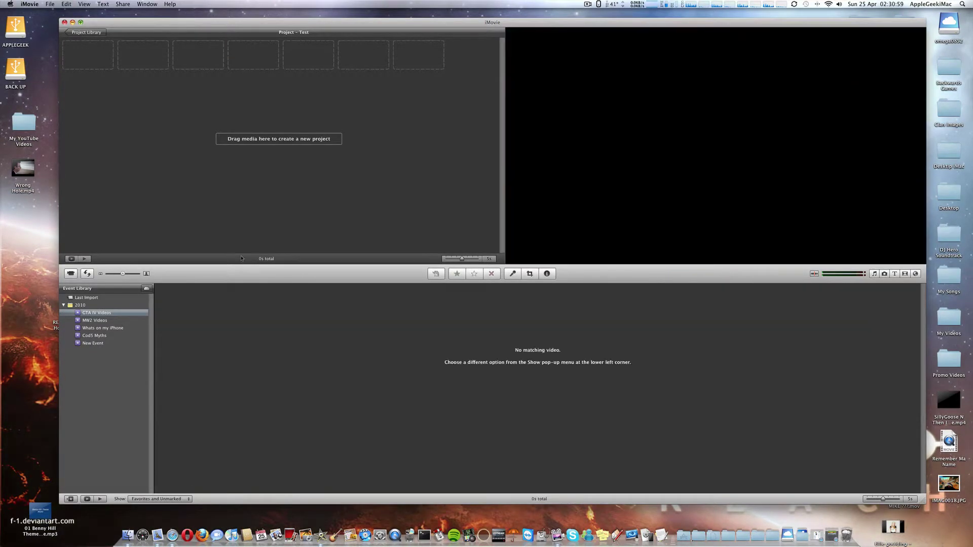
Import the Test Capture mp4 from Desktop/Test into a new event named test.
left_click(51, 4)
mouse_move(60, 145)
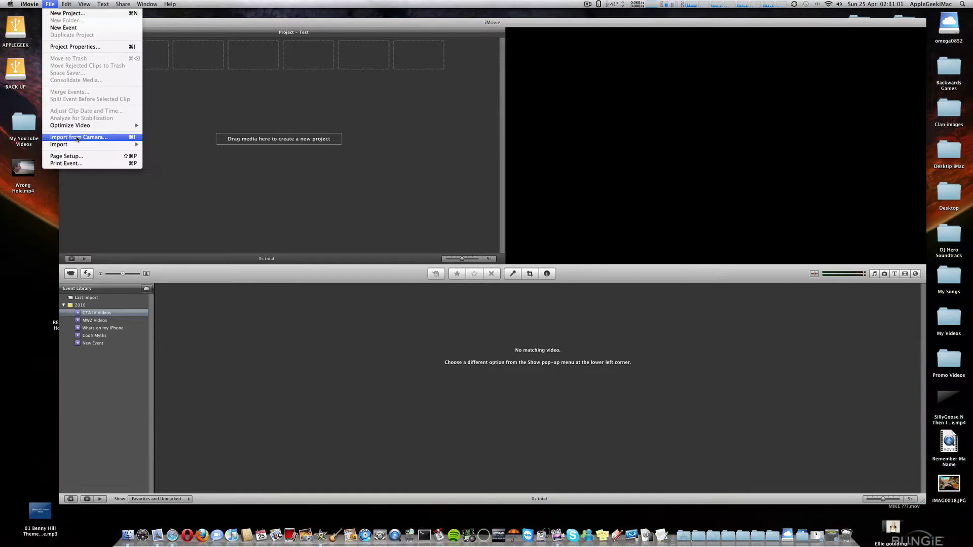
left_click(166, 145)
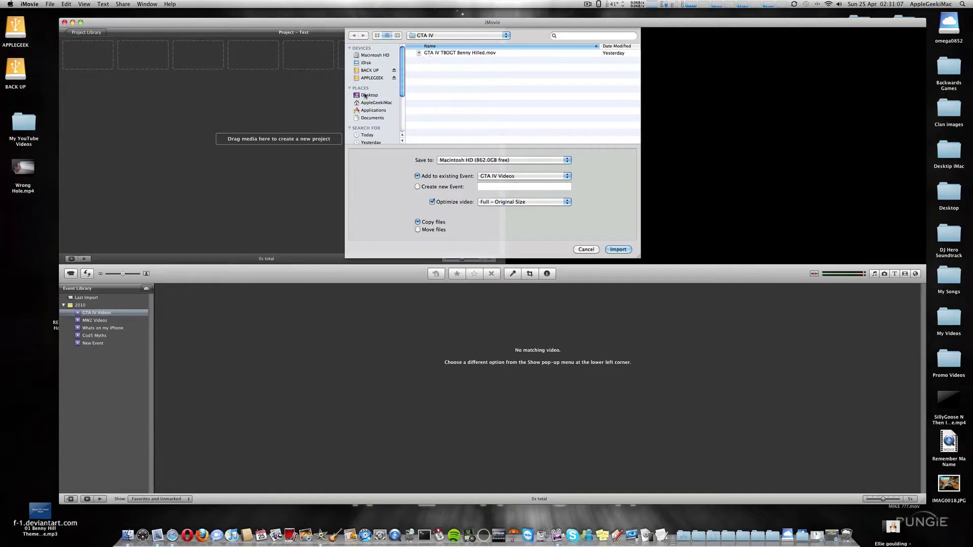
scroll(441, 107, "down", 5)
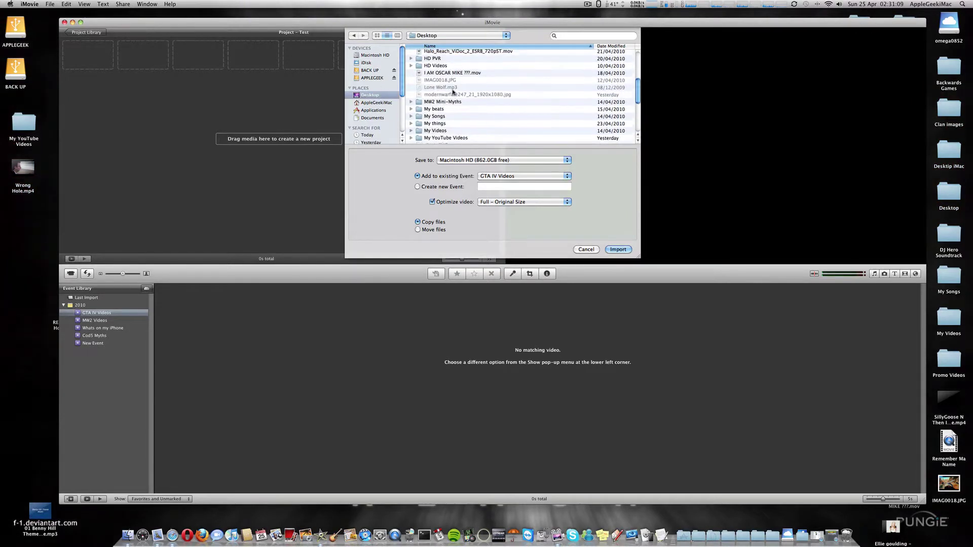
scroll(448, 120, "down", 3)
scroll(447, 117, "down", 3)
scroll(443, 116, "down", 3)
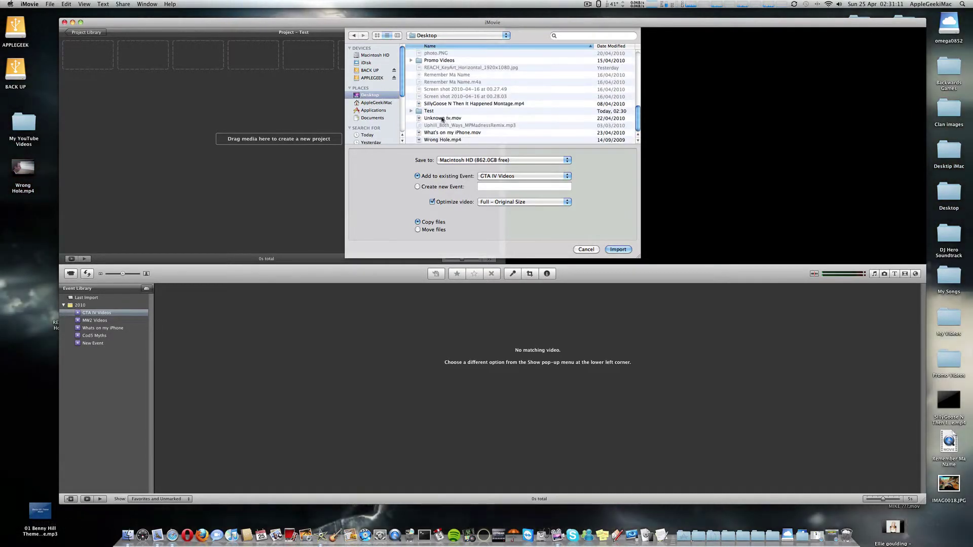
left_click(441, 113)
double_click(440, 112)
left_click(444, 55)
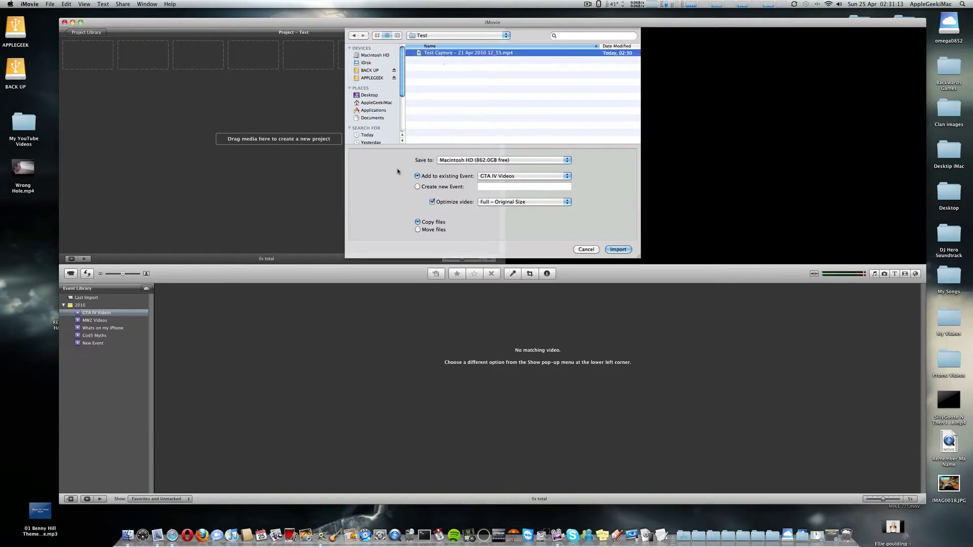
left_click(500, 203)
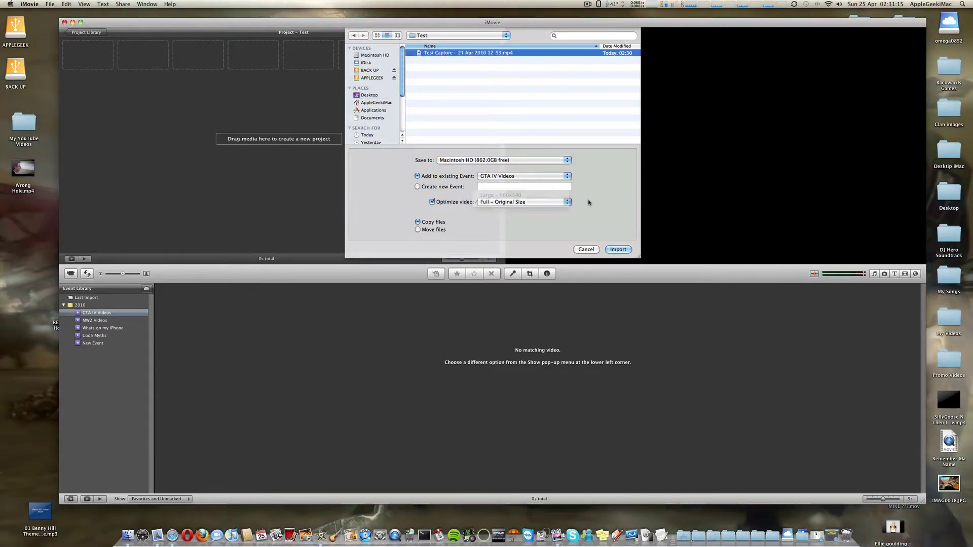
left_click(435, 188)
type("test")
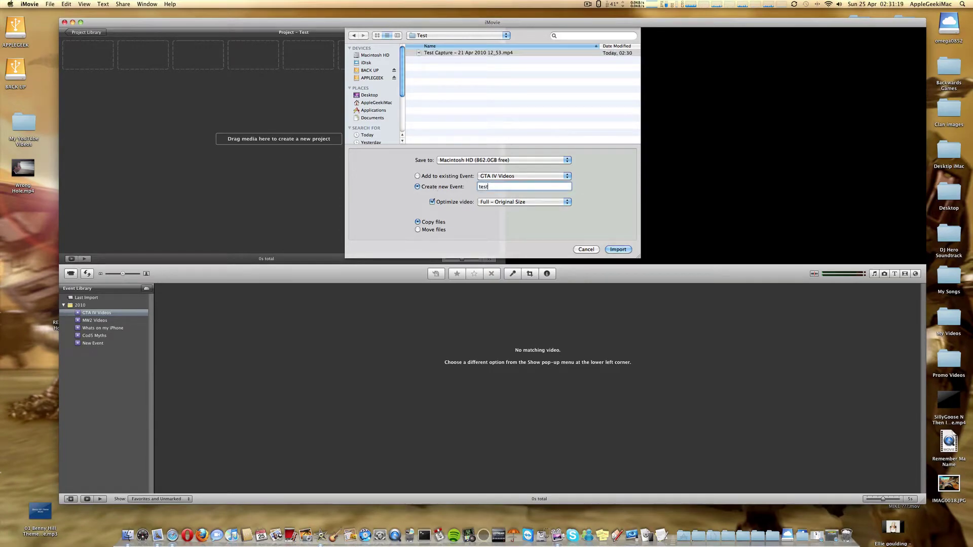
left_click(619, 250)
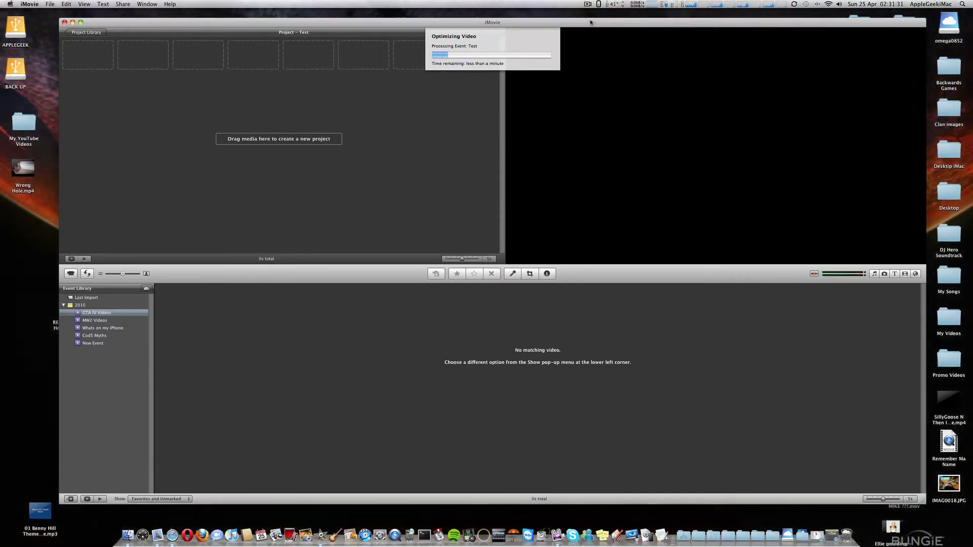
left_click(588, 5)
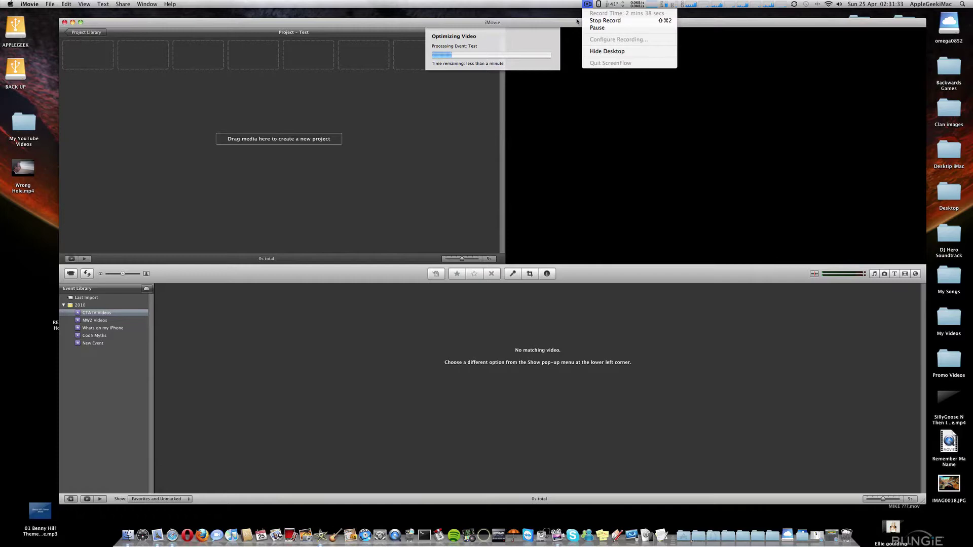
Use the menu bar controls and adjust the playback volume.
left_click(591, 28)
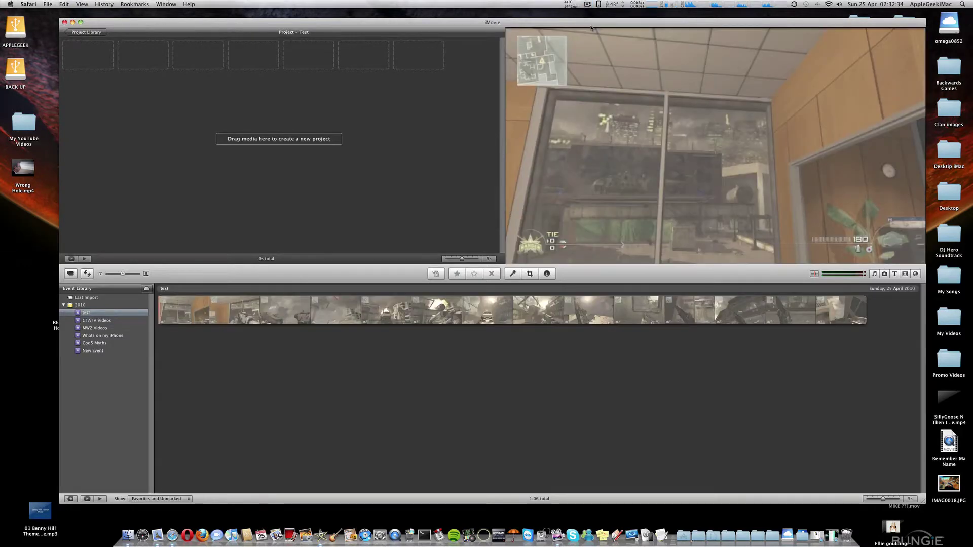
left_click(588, 4)
left_click(405, 187)
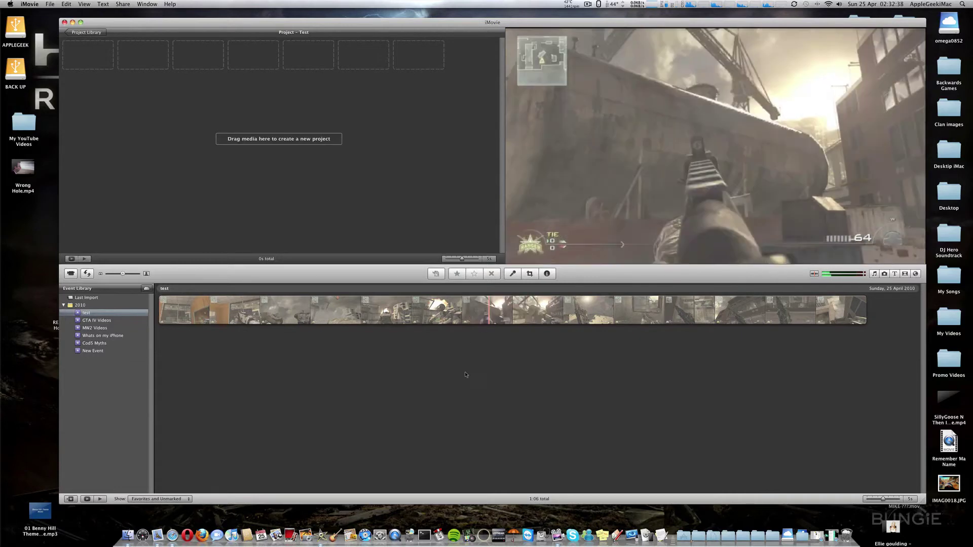
key("F12")
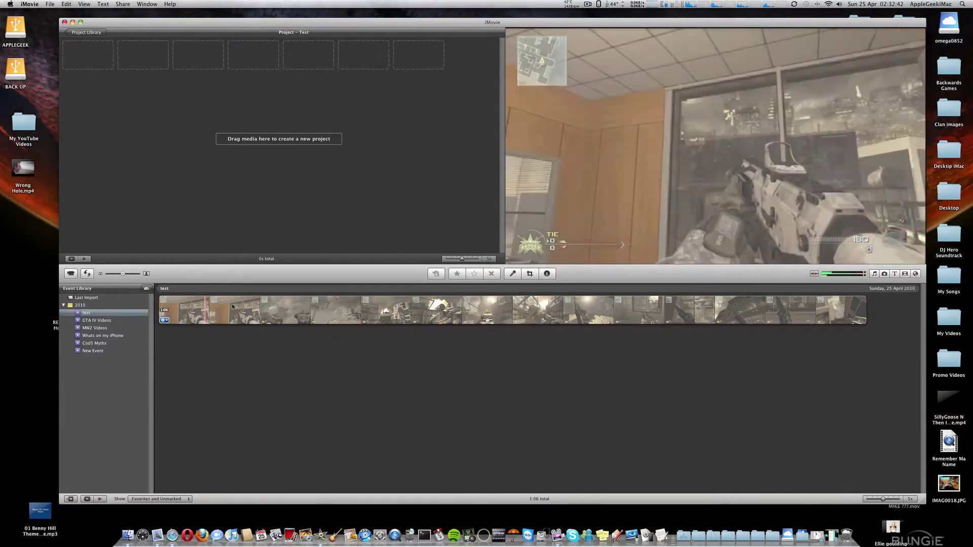
Drag the whole imported clip into the Test project, then play and stop it.
mouse_move(159, 307)
left_mouse_down()
mouse_move(775, 320)
mouse_move(337, 138)
left_mouse_up()
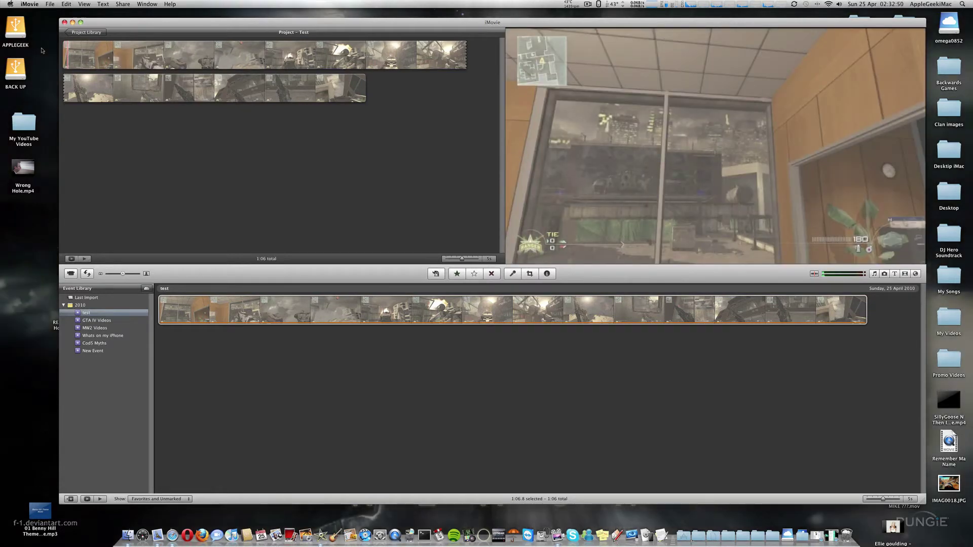
key("space")
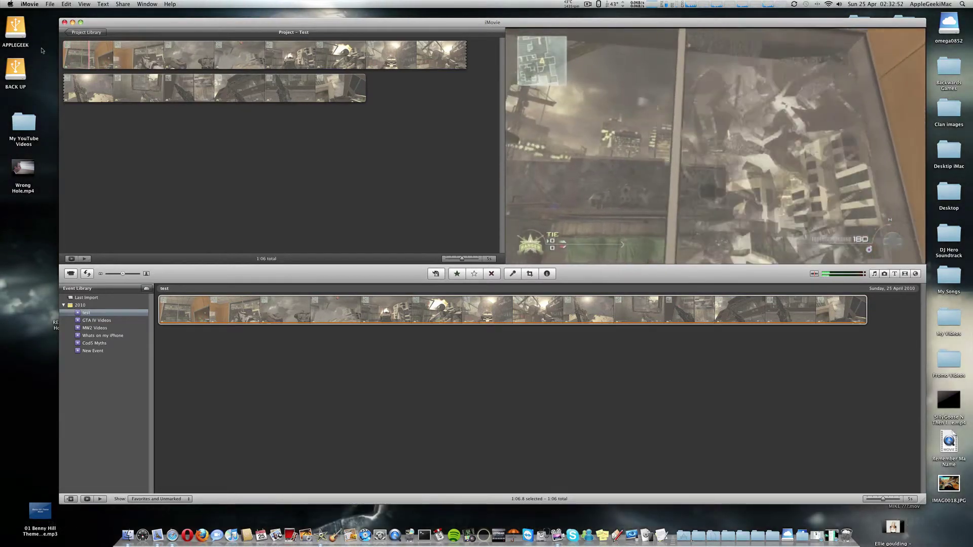
left_click(137, 118)
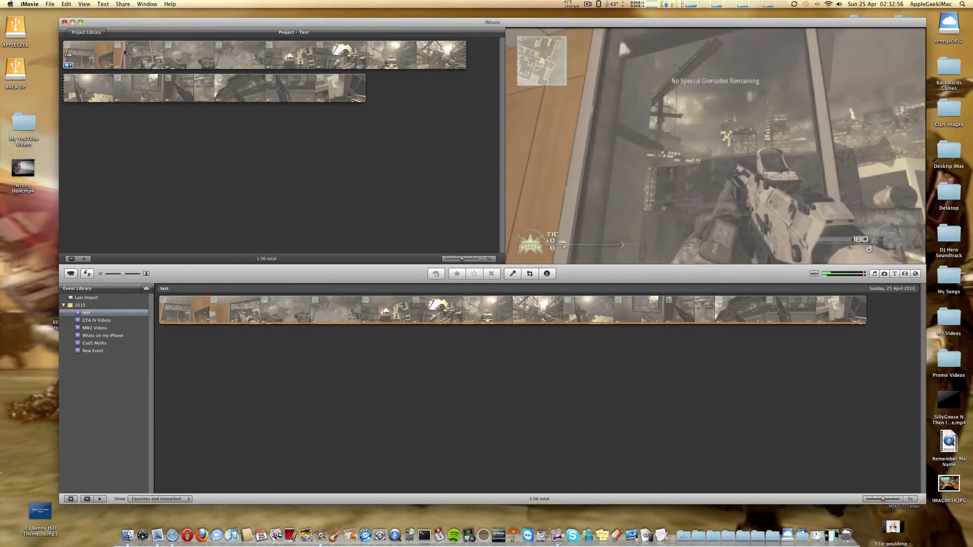
Start a QuickTime export of the project, saving into the Desktop's Test folder as Test2.mov.
key("space")
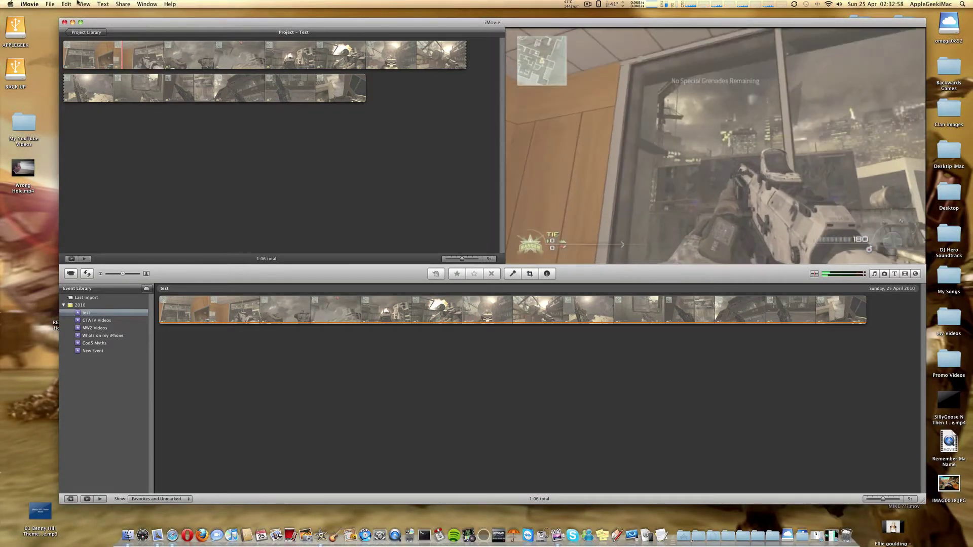
left_click(122, 4)
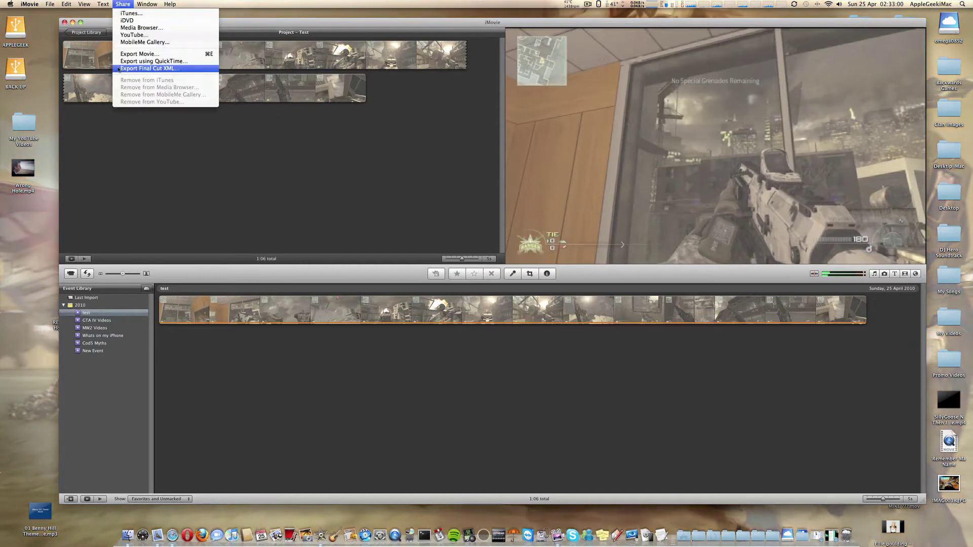
left_click(128, 52)
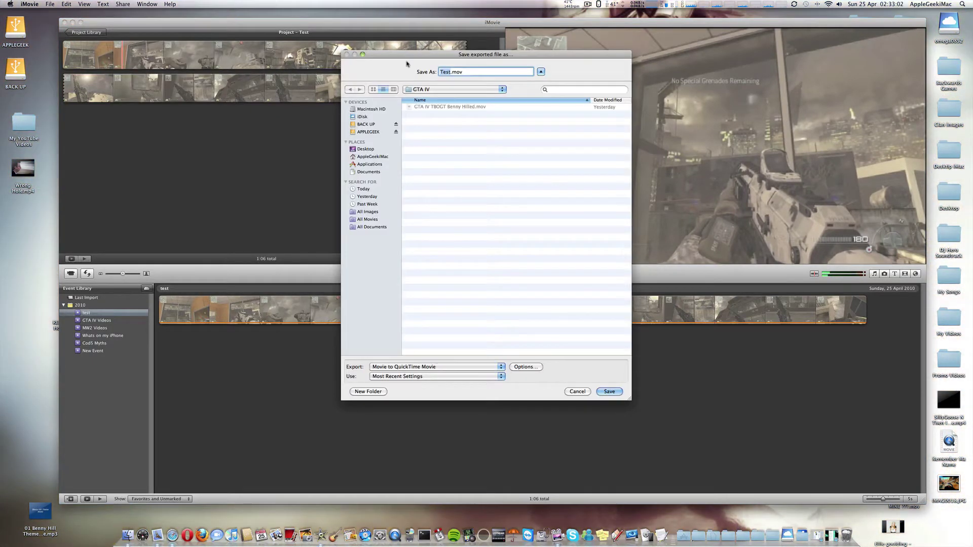
left_click(360, 154)
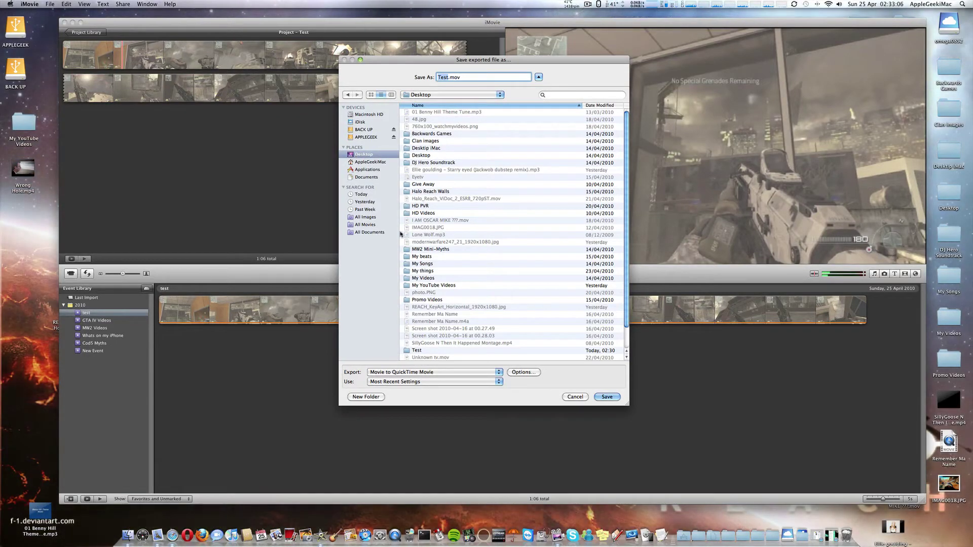
scroll(429, 314, "down", 1)
double_click(426, 348)
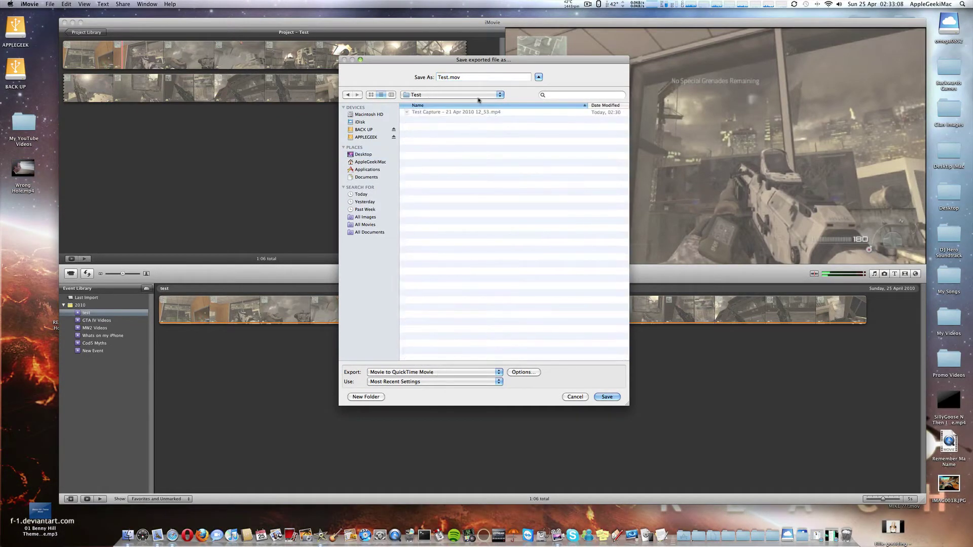
type("2")
Keep Movie to QuickTime Movie and open its Options, showing H.264 at 1280x720.
left_click(487, 371)
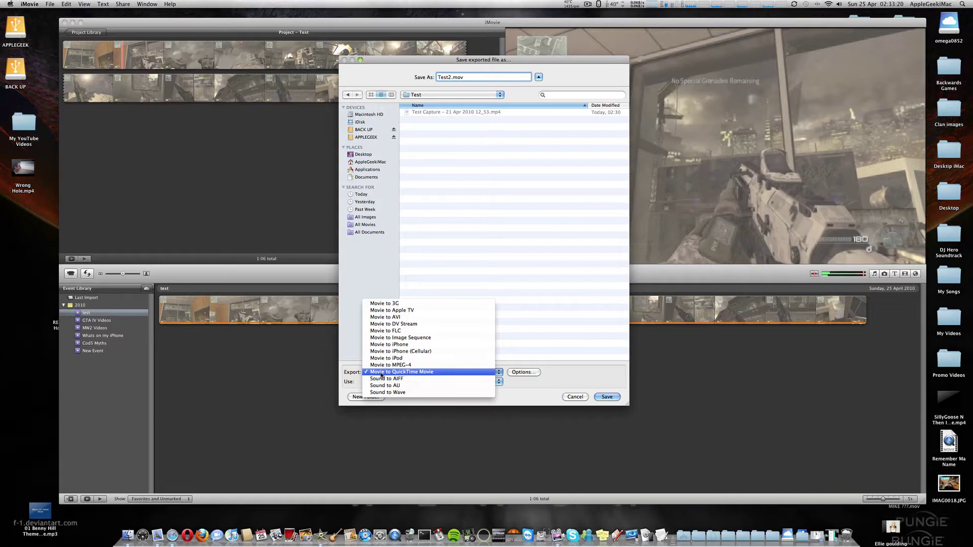
left_click(402, 373)
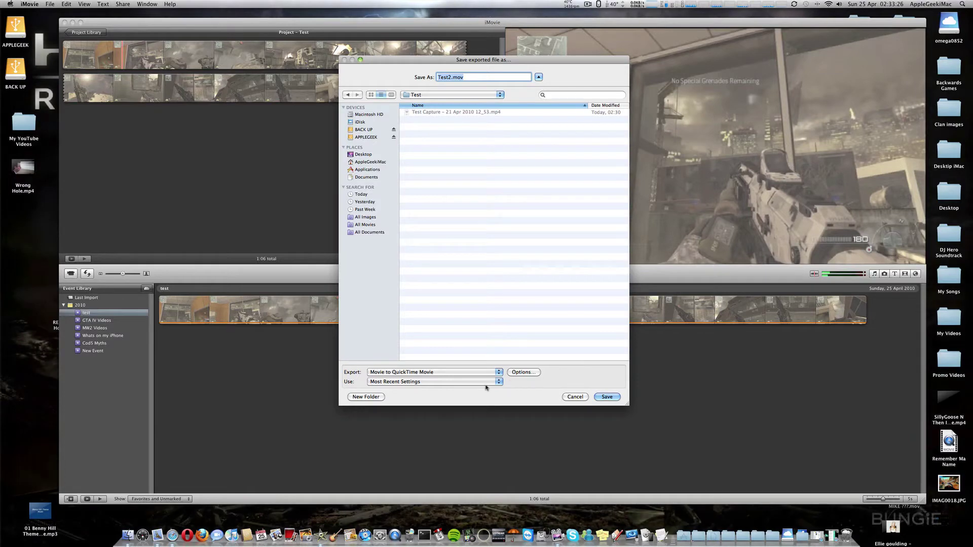
left_click(536, 373)
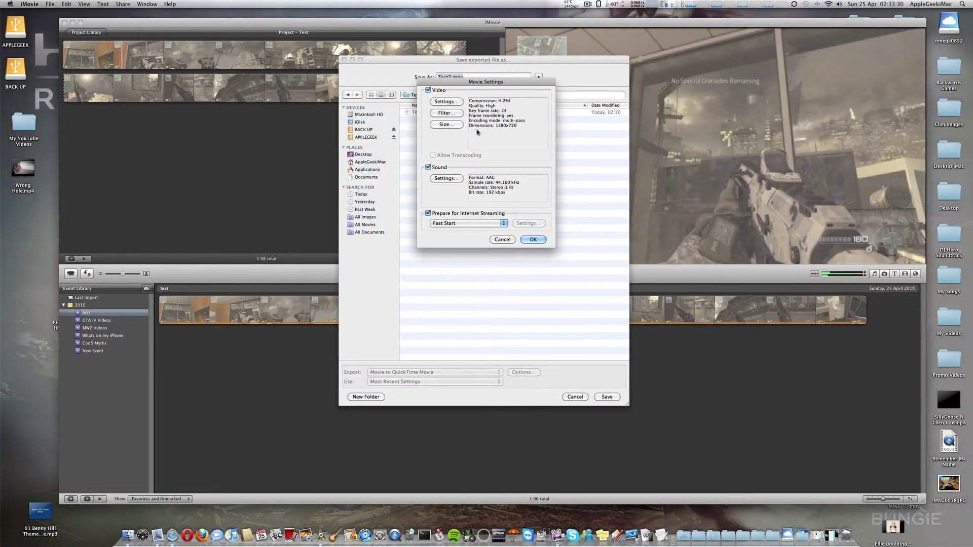
Set the export video size to 1280 x 720 HD.
left_click(444, 124)
left_click(481, 114)
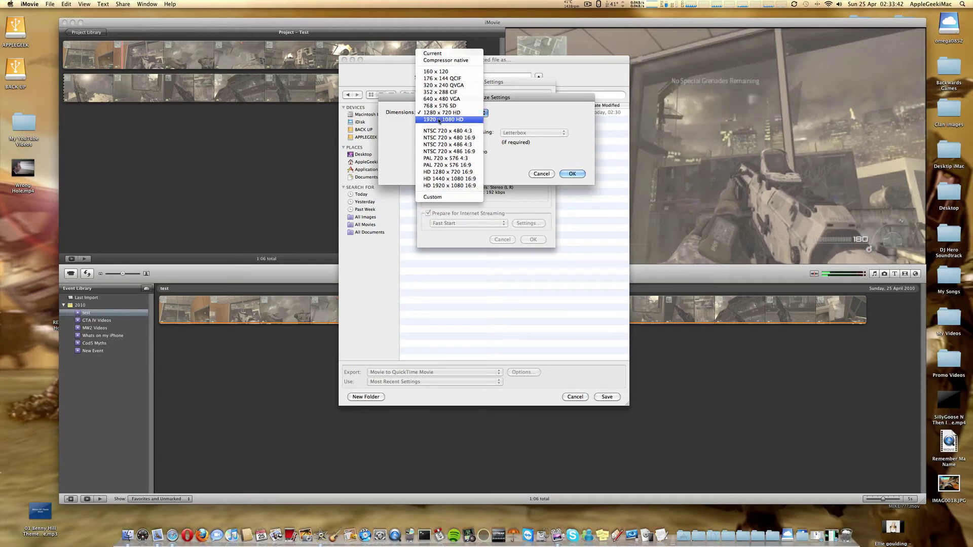
left_click(445, 120)
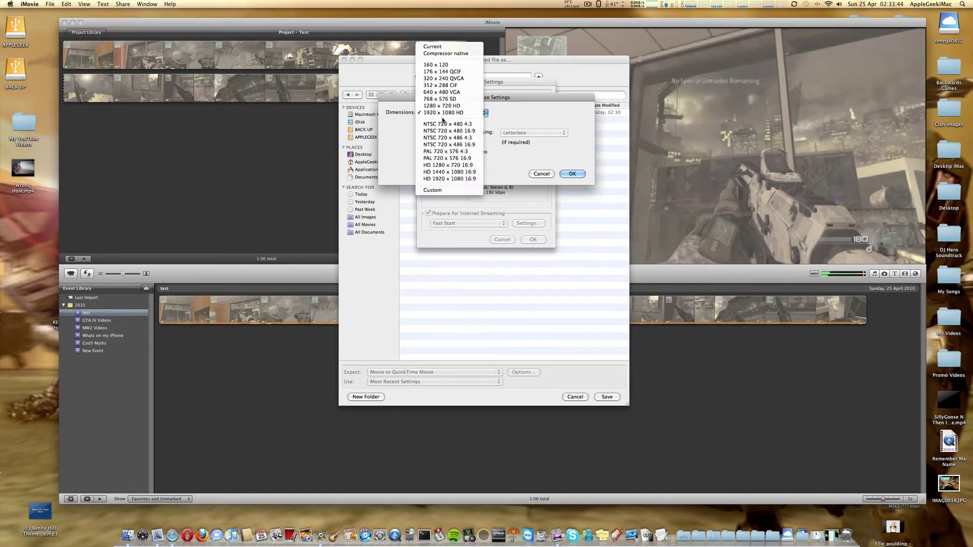
left_click(444, 106)
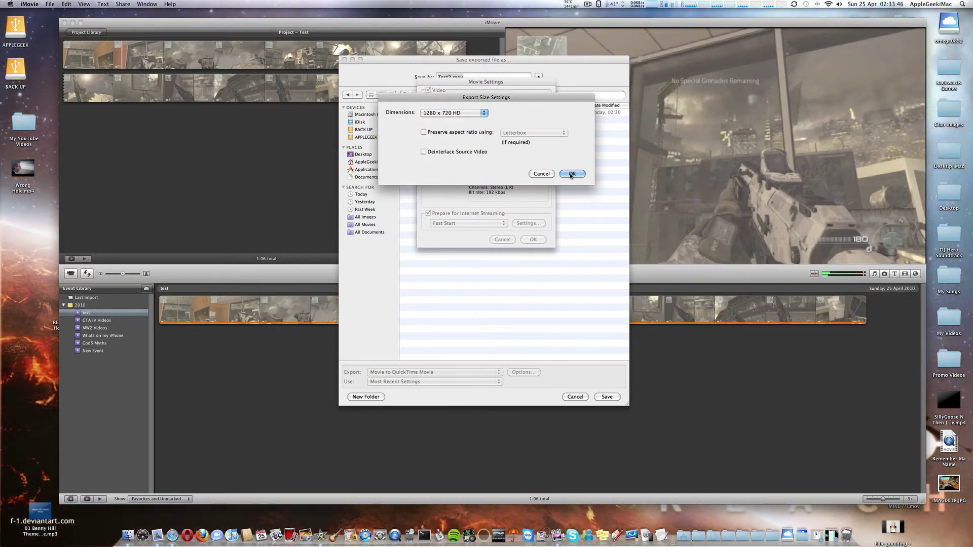
left_click(571, 174)
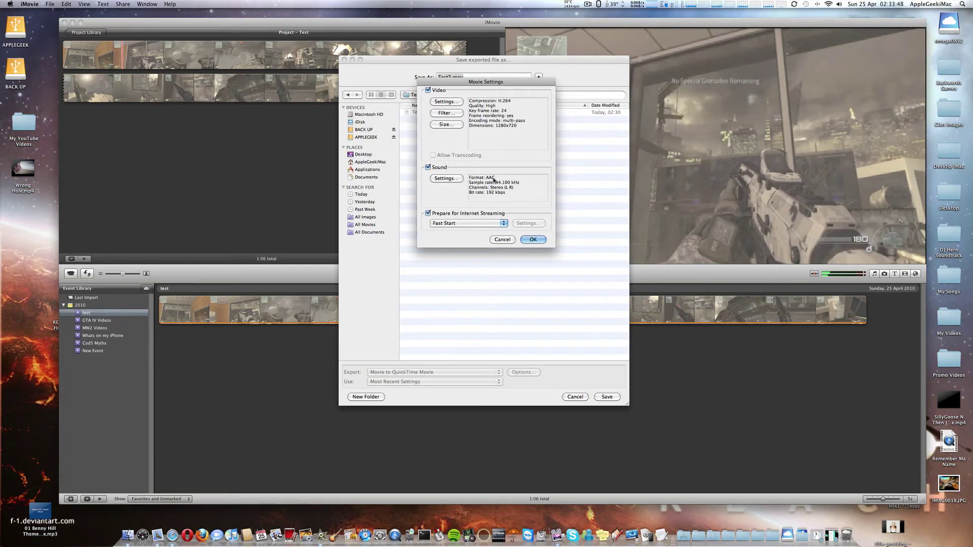
Keep the sound settings at AAC, Best quality, 192 kbps bit rate.
left_click(445, 178)
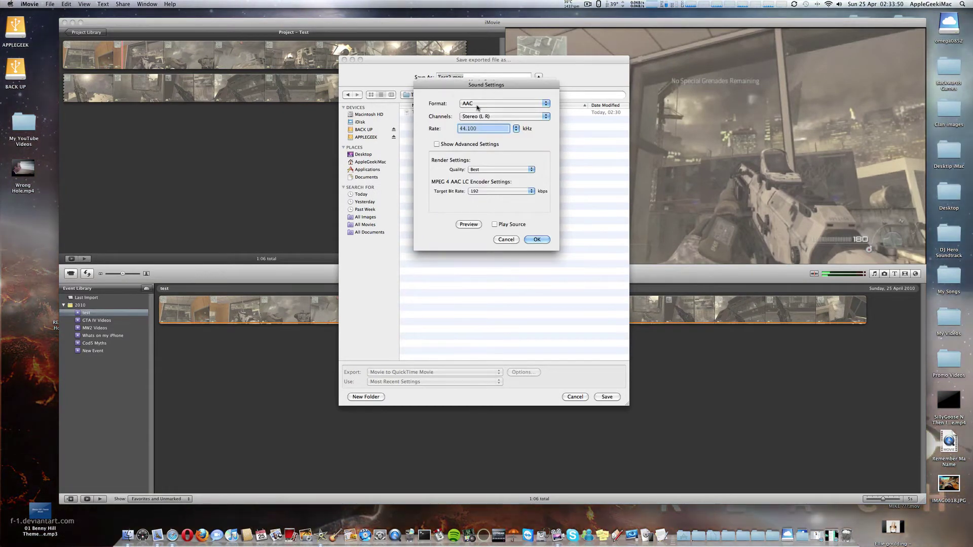
left_click(487, 103)
left_click(441, 105)
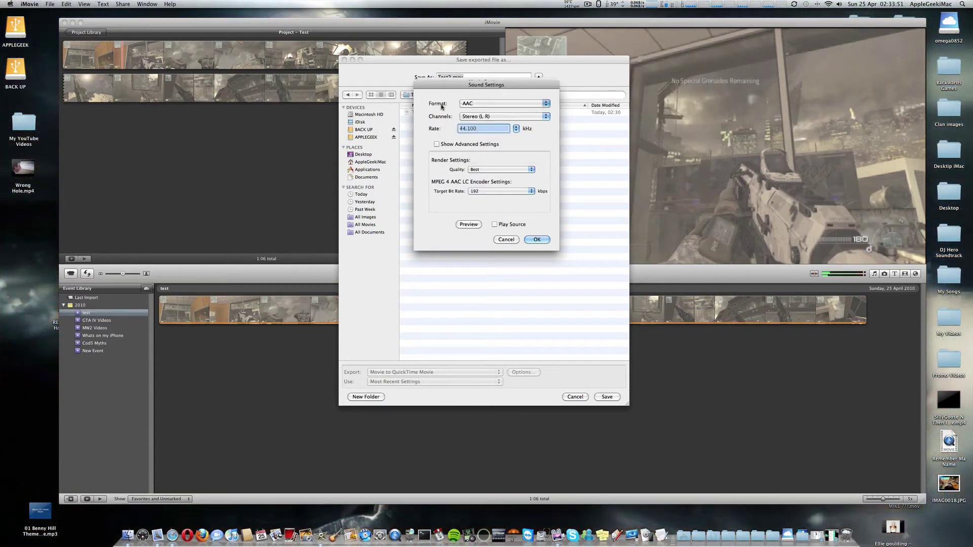
left_click(483, 170)
left_click(451, 176)
left_click(476, 191)
left_click(435, 199)
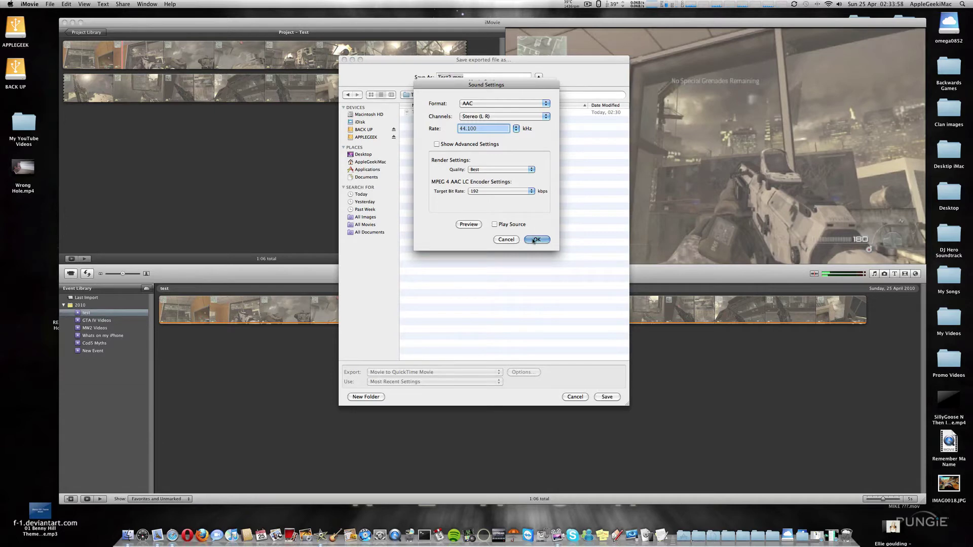
Accept the sound and movie settings and save as Test2.mov to start exporting.
left_click(536, 241)
left_click(532, 240)
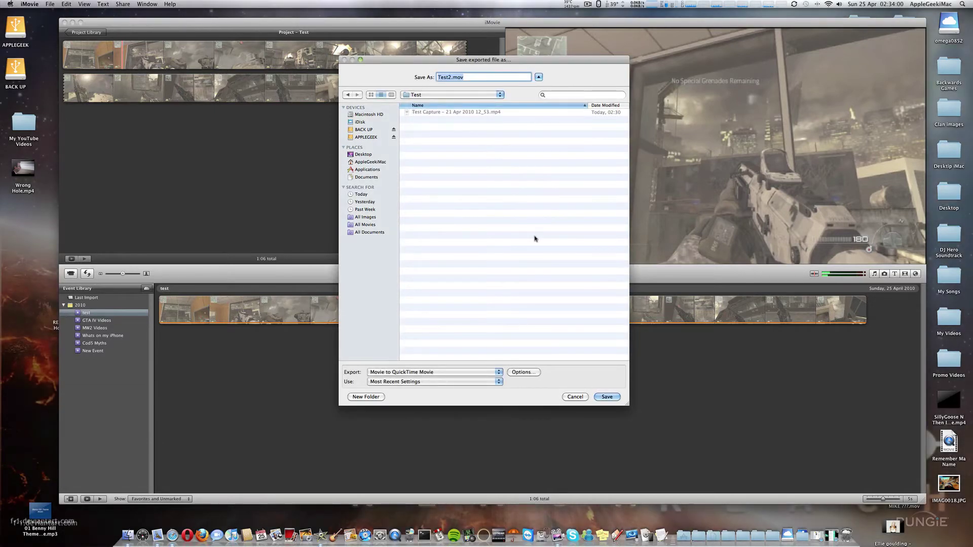
left_click(606, 397)
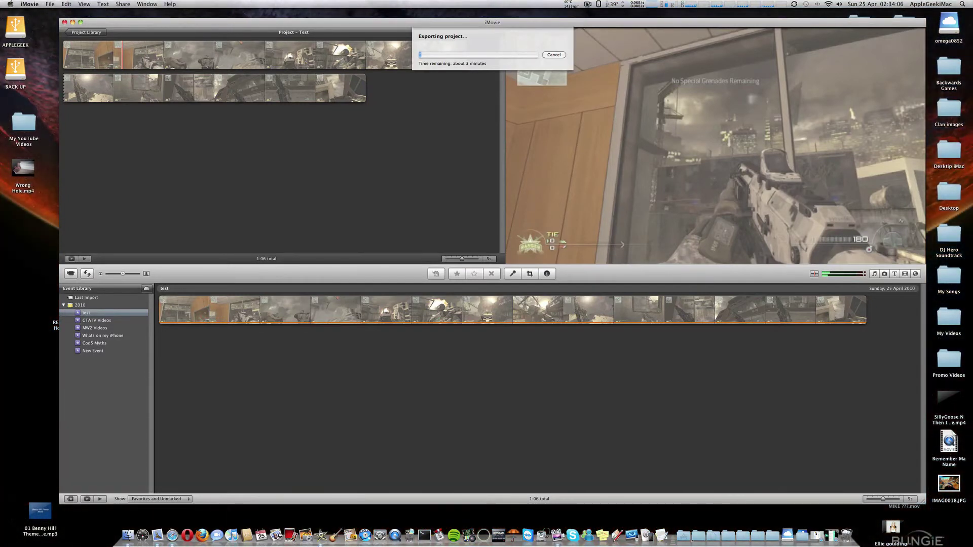
Let the Test project export finish, then minimize the iMovie window.
left_click(587, 5)
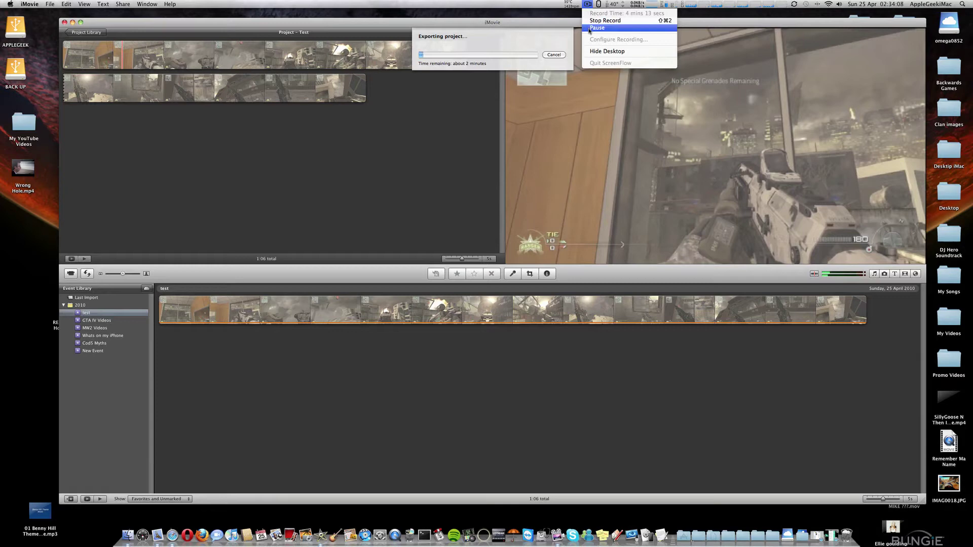
left_click(589, 28)
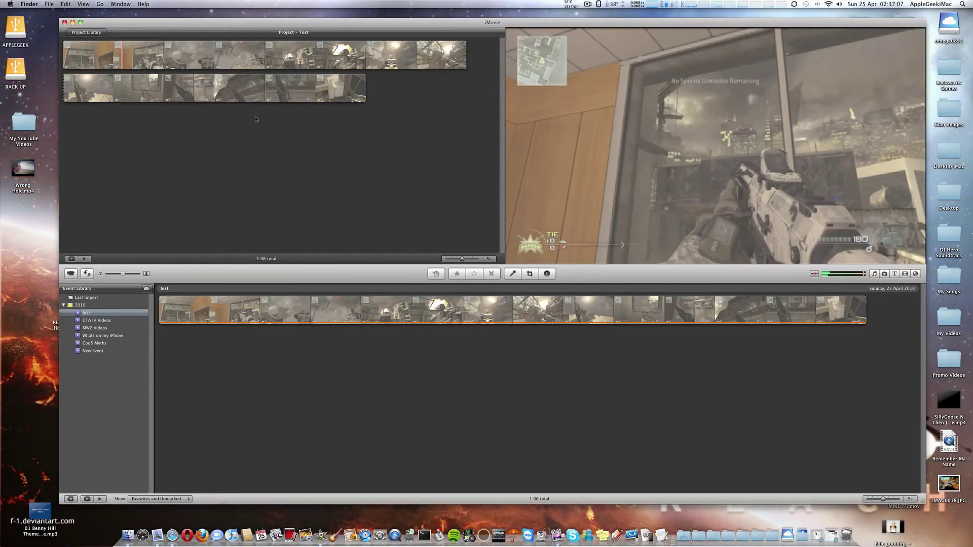
Open the Test folder, Quick Look Test2.mov, and bring up its context menu.
left_click(73, 21)
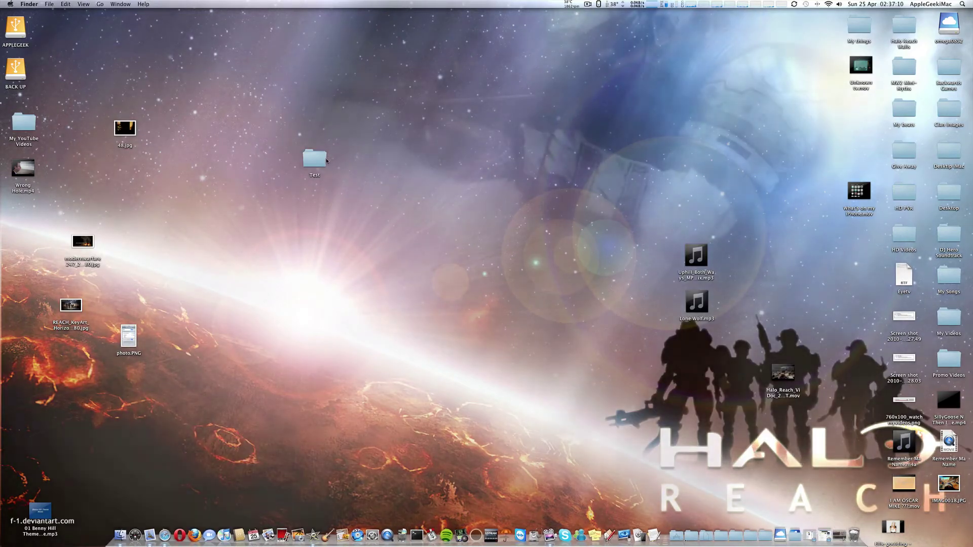
double_click(325, 158)
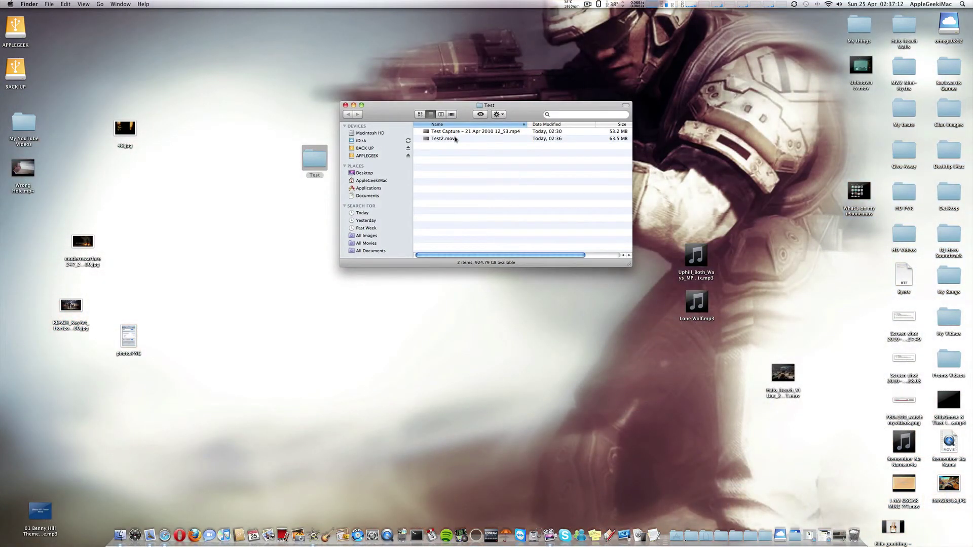
left_click(456, 139)
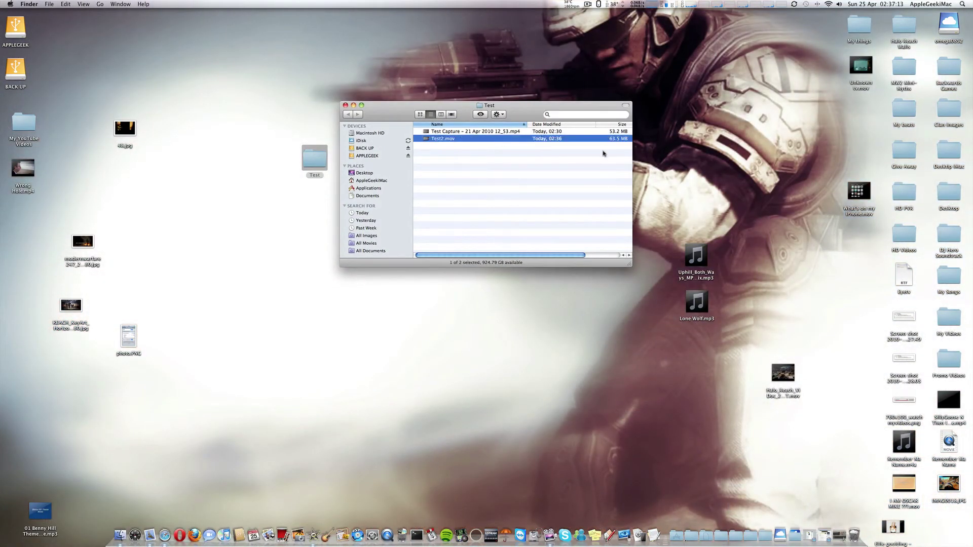
key("space")
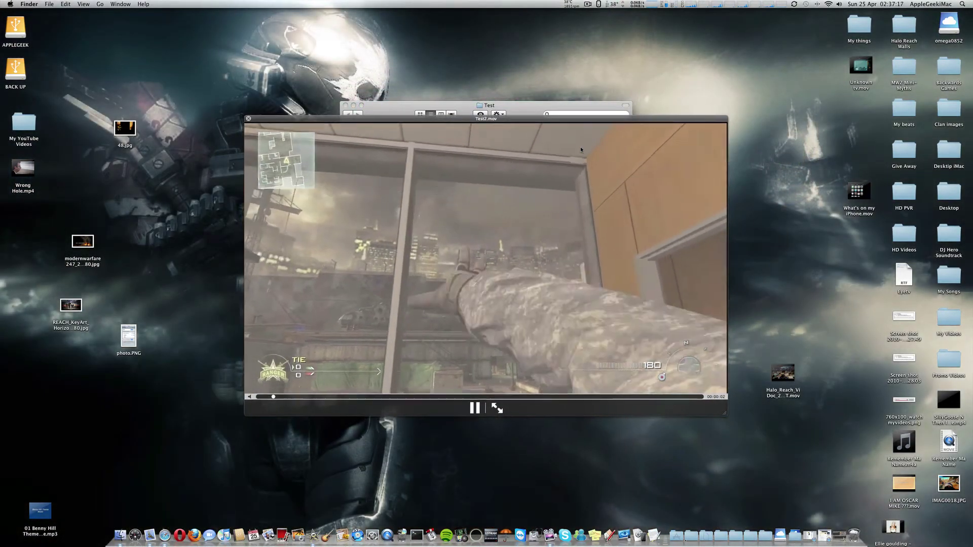
key("space")
right_click(459, 139)
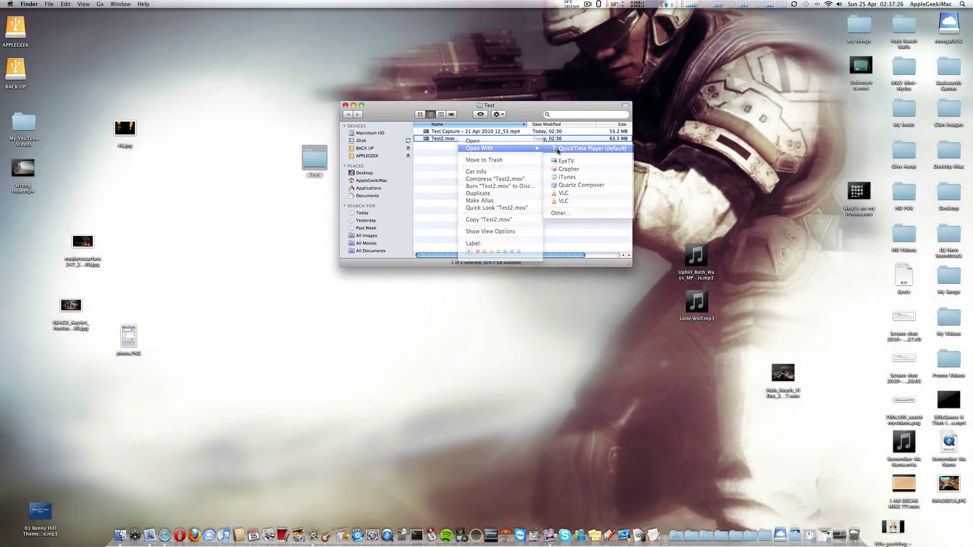
Open Test2.mov and Test Capture in QuickTime Player, placed side by side.
left_click(559, 149)
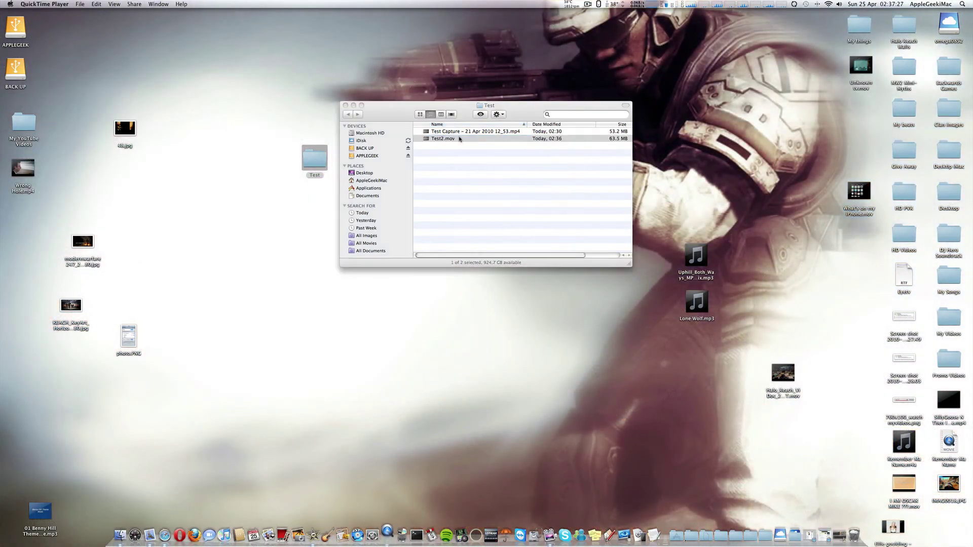
left_click(504, 131)
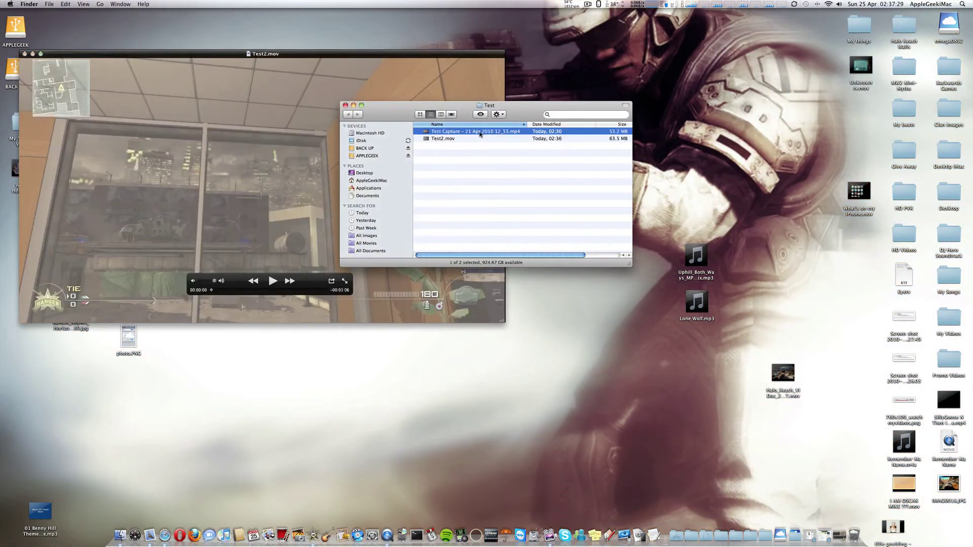
right_click(481, 132)
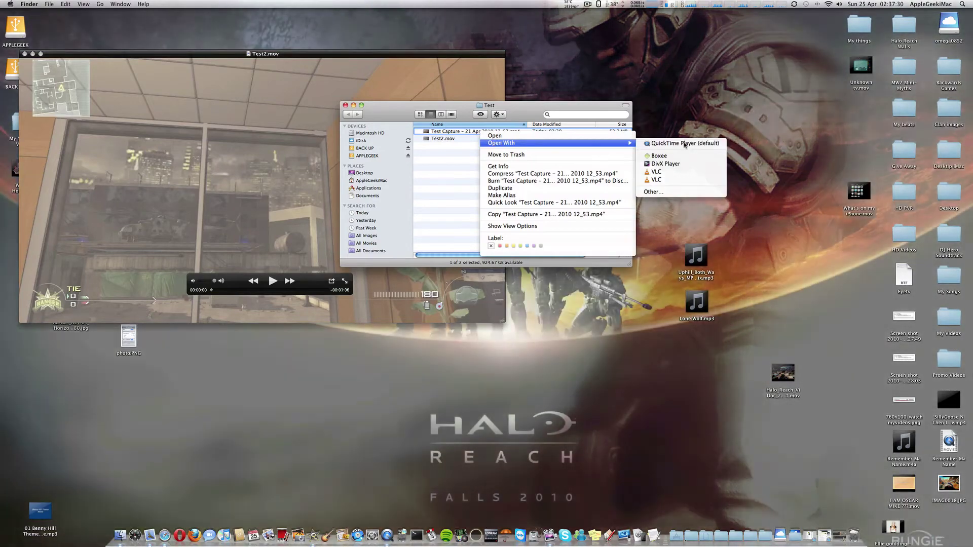
left_click(684, 143)
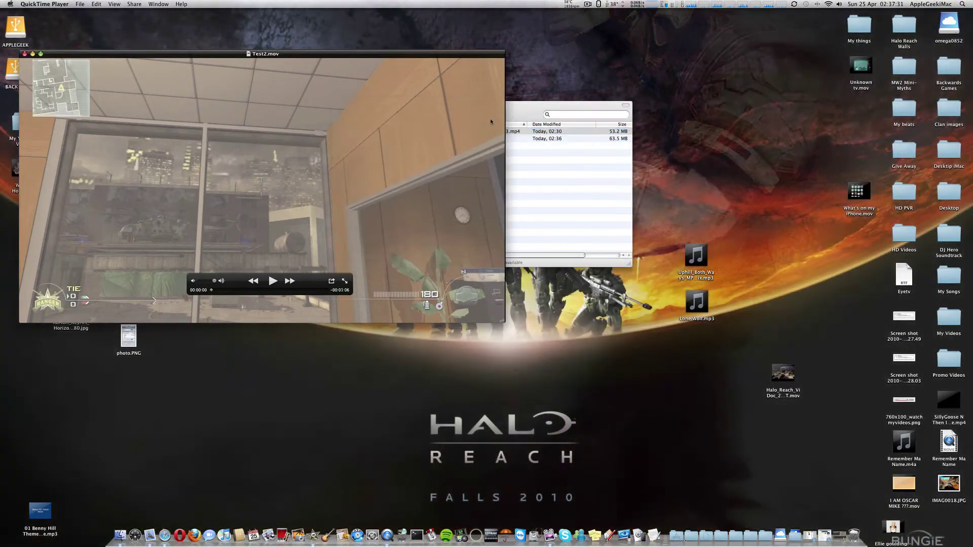
left_click_drag(456, 66, 935, 56)
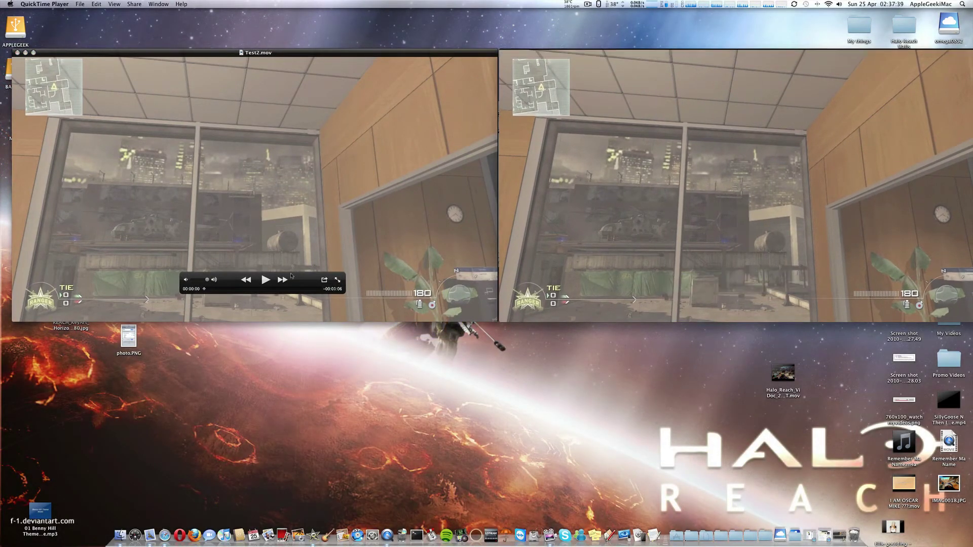
Play both videos together, pause them, and quit QuickTime Player.
left_click(266, 280)
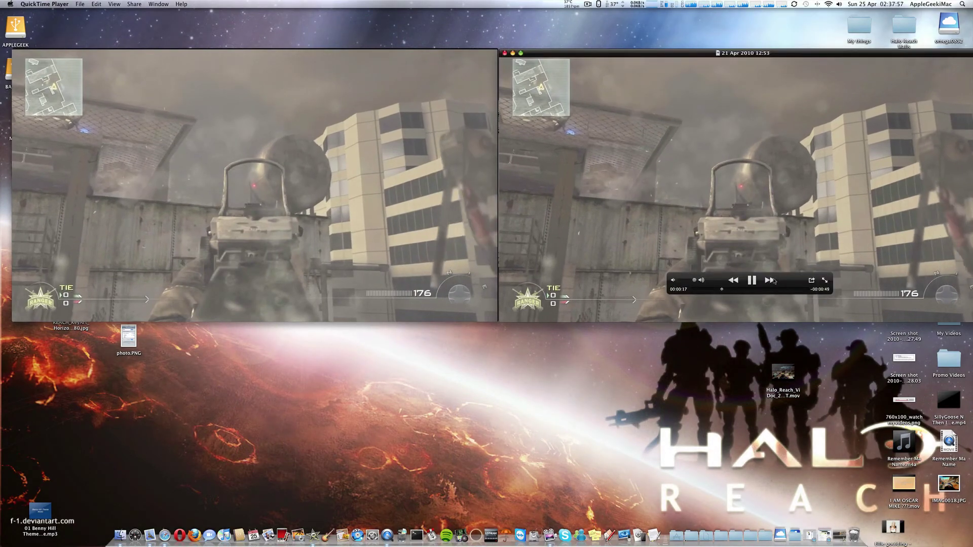
key("space")
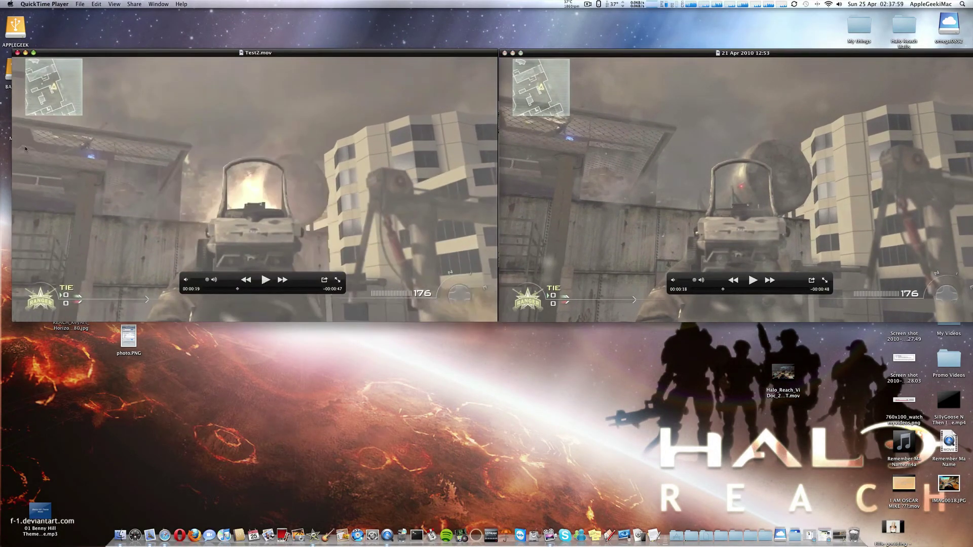
left_click(46, 4)
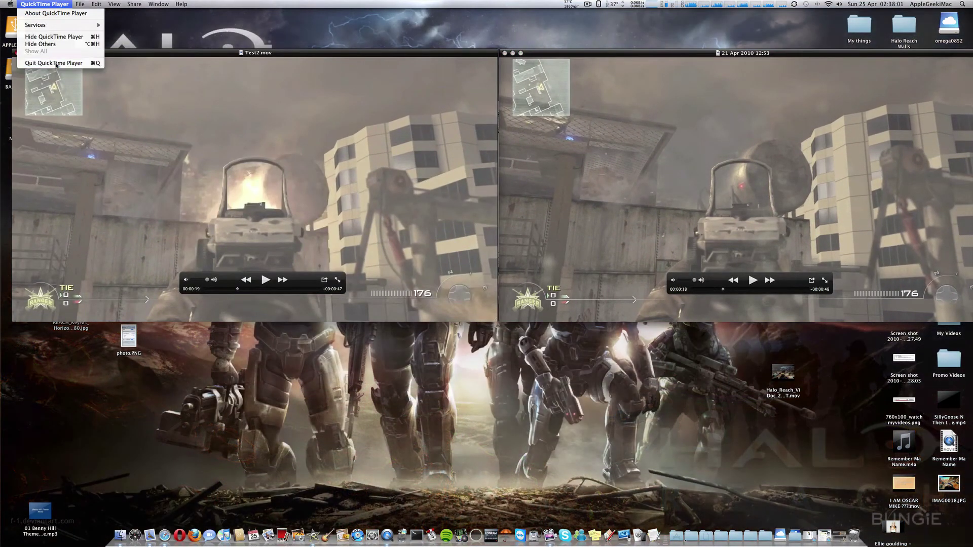
left_click(60, 124)
left_click(444, 150)
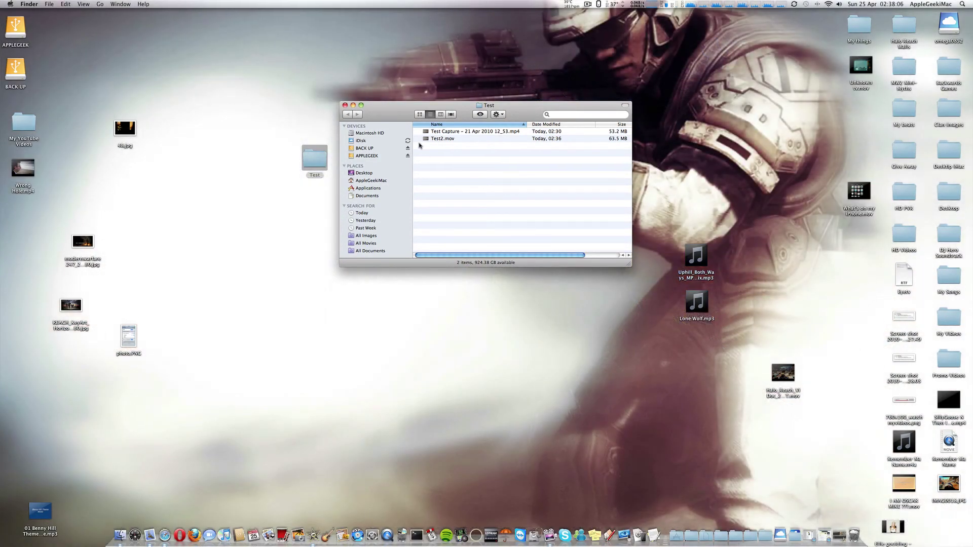
Nudge the Test folder window left and launch EyeTV from the Dock.
left_click_drag(404, 107, 363, 123)
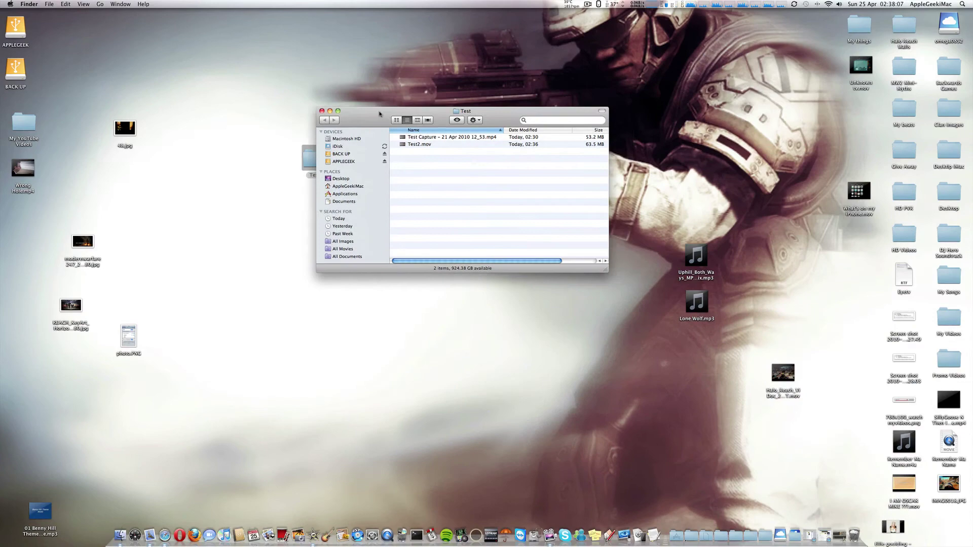
left_click(623, 532)
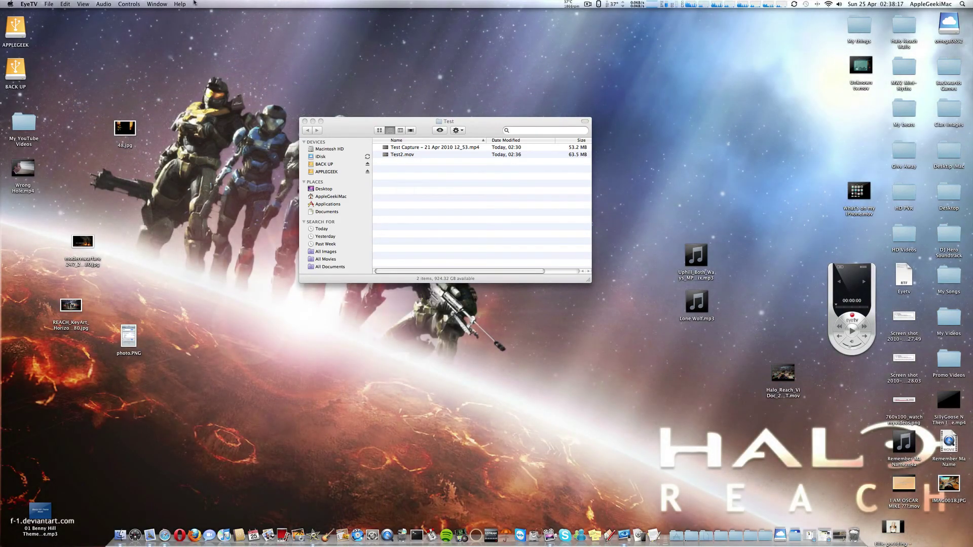
left_click(28, 4)
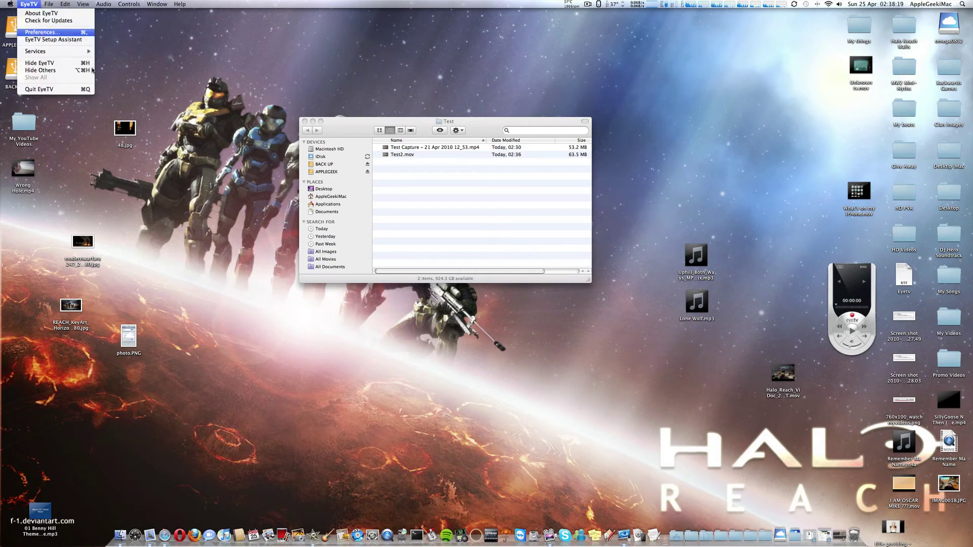
left_click(42, 32)
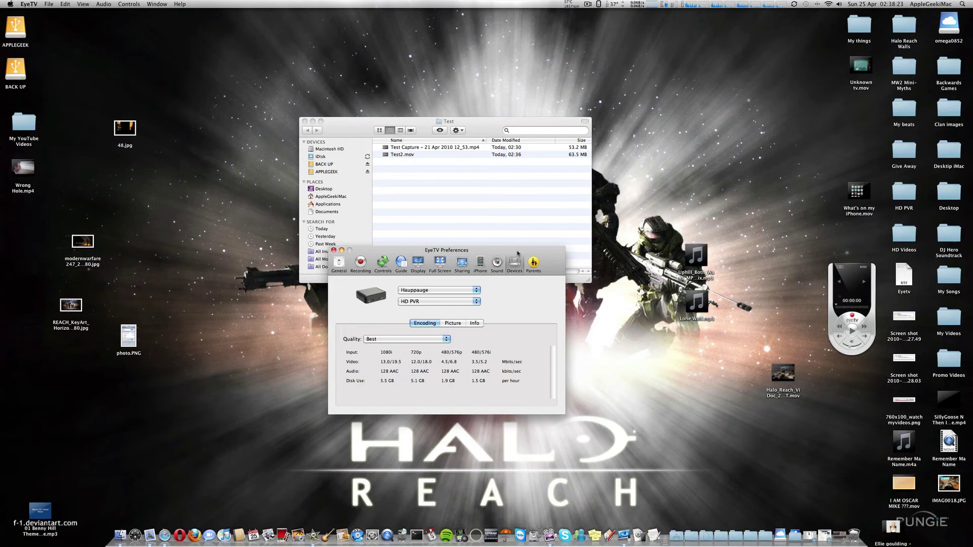
left_click_drag(517, 252, 592, 308)
left_click(466, 394)
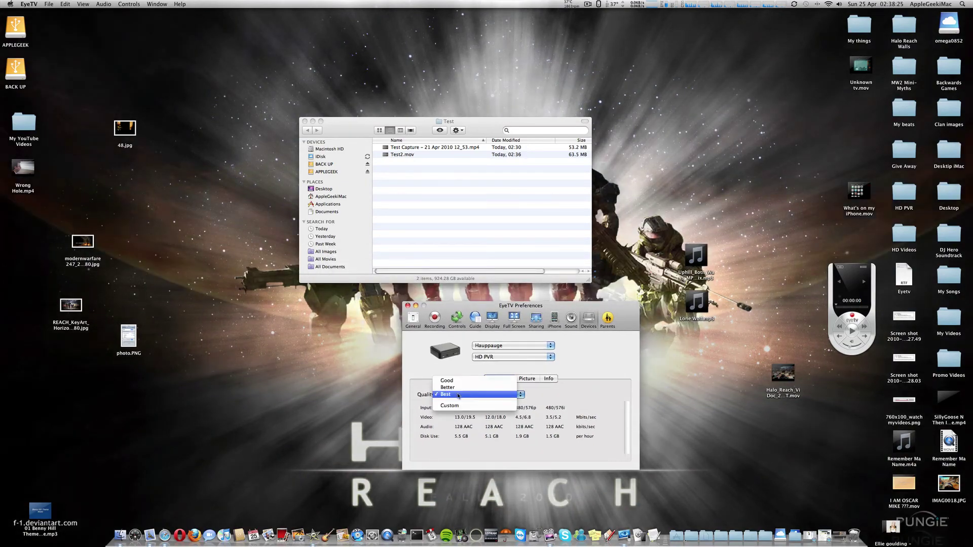
left_click(417, 386)
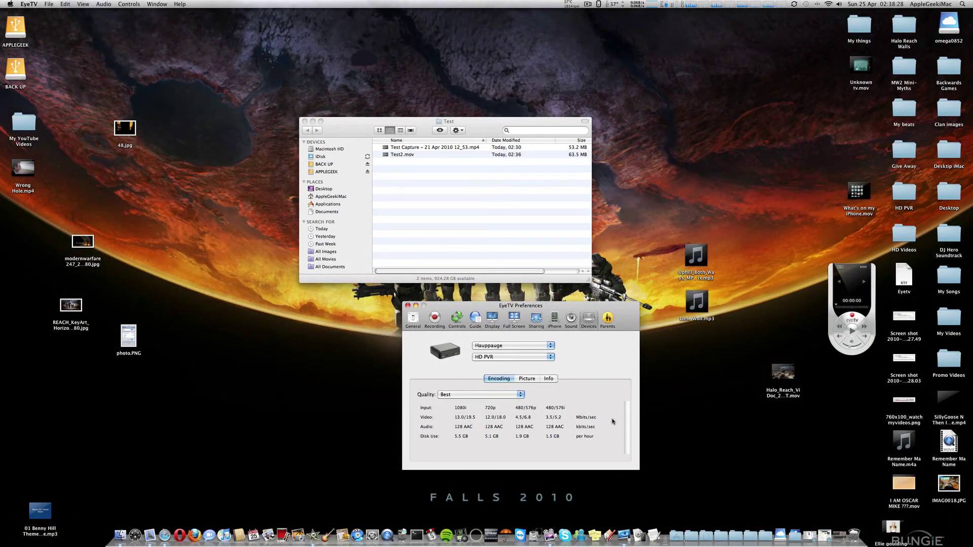
left_click(408, 306)
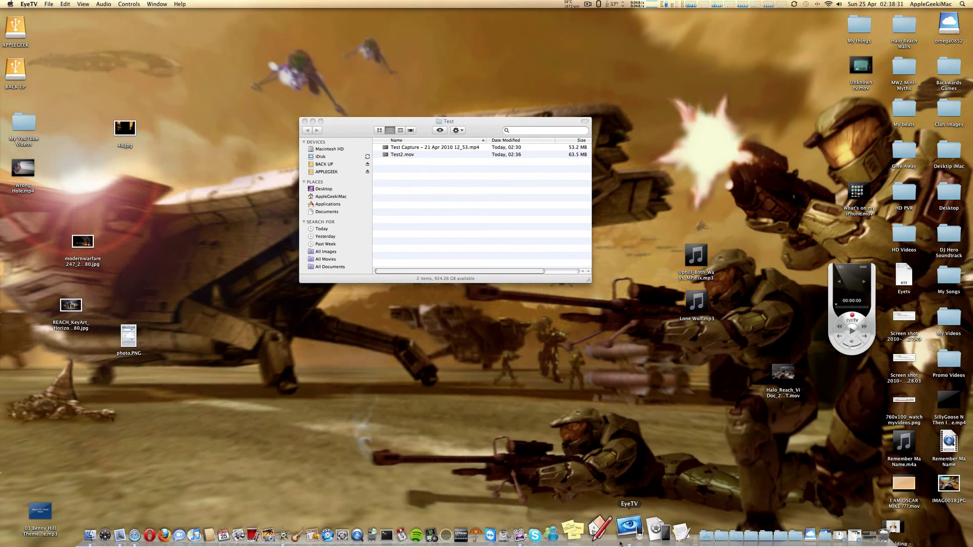
right_click(621, 527)
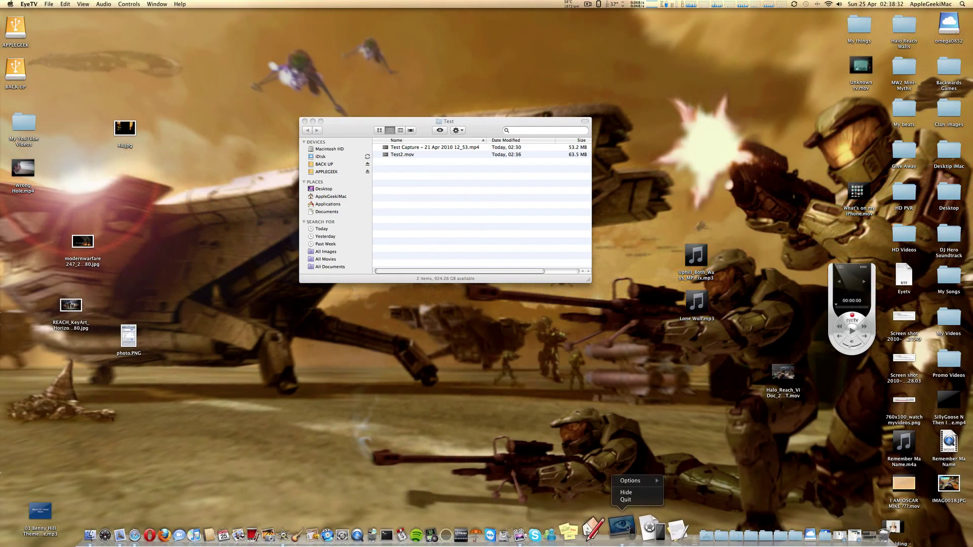
Quit EyeTV from the Dock and close the Test folder window.
left_click(626, 500)
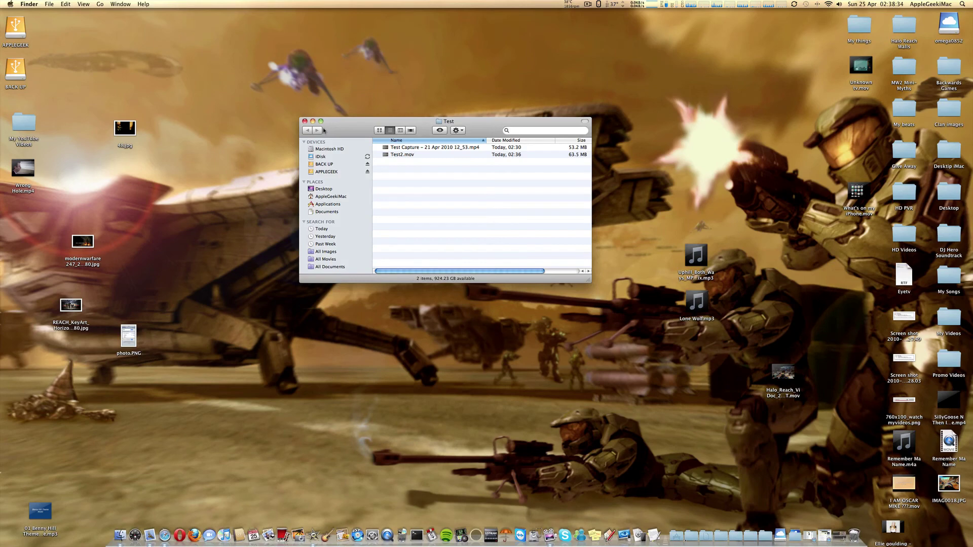
left_click(304, 121)
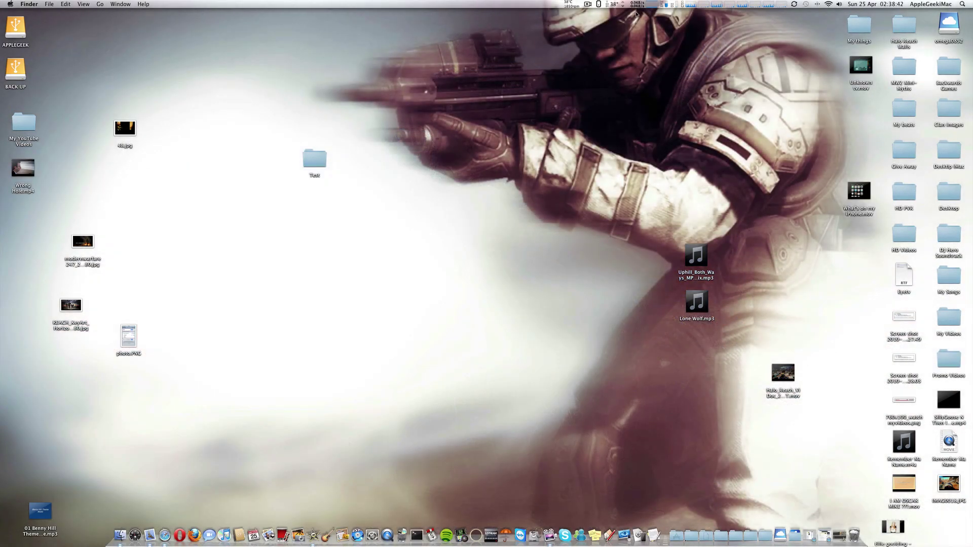
left_click(588, 4)
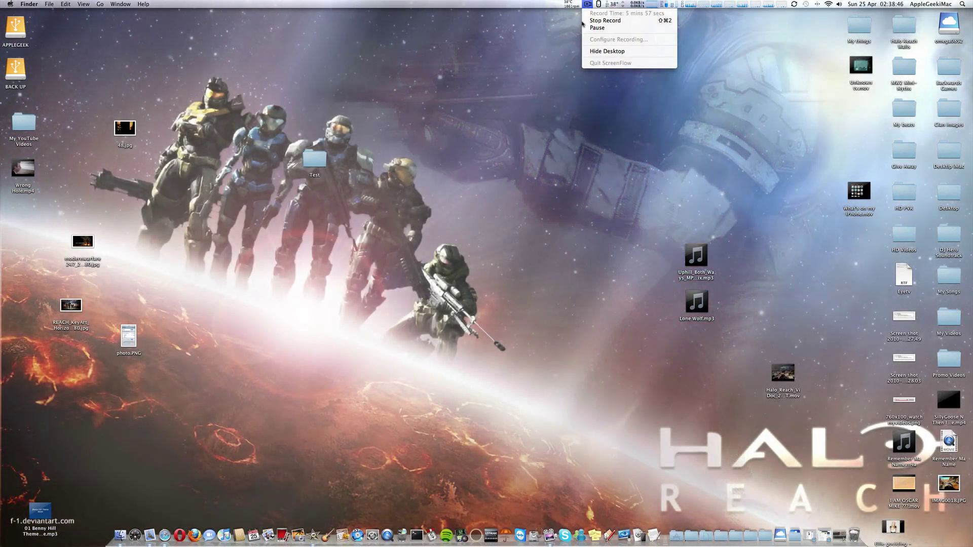